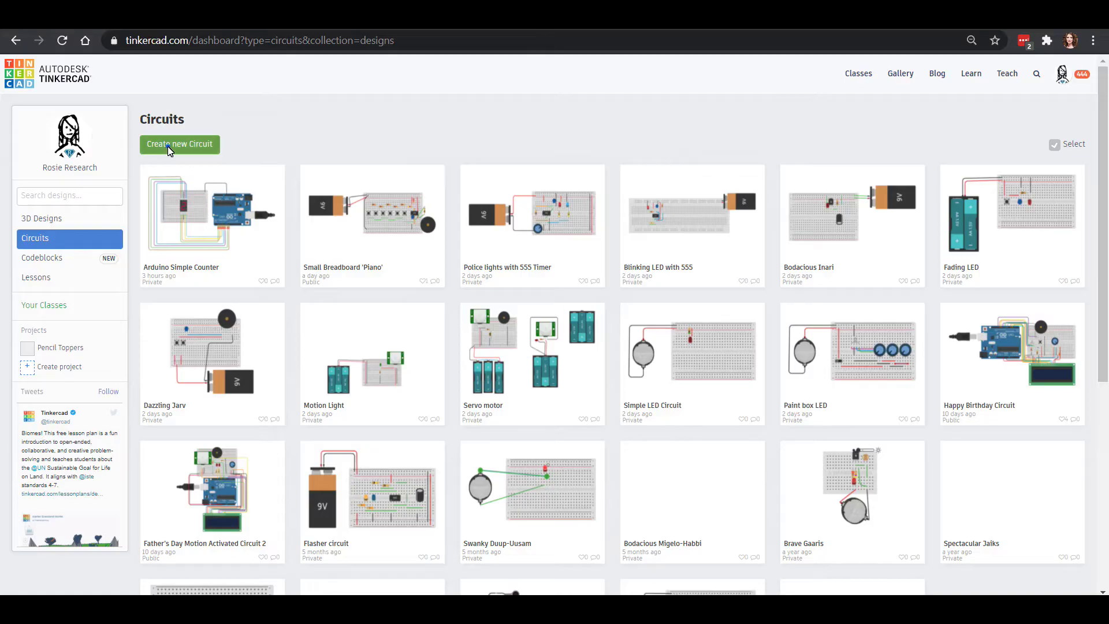
Step: Create a new circuit design from the Circuits dashboard
click(169, 147)
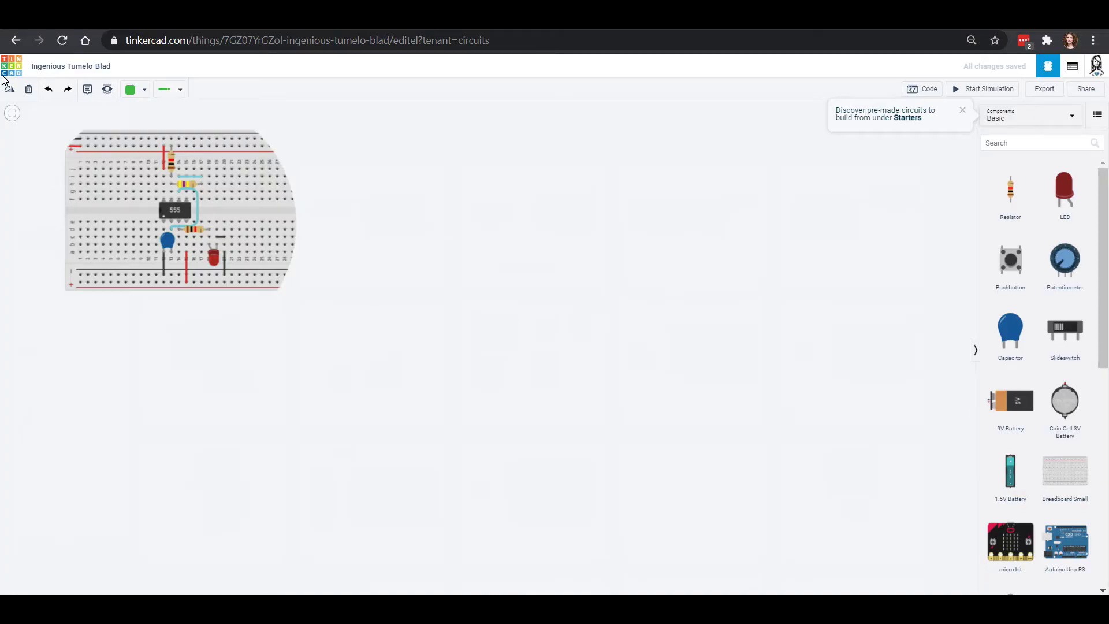
Step: Title the design 'Blinking LED with 555' and place a small breadboard on the workplane
click(91, 68)
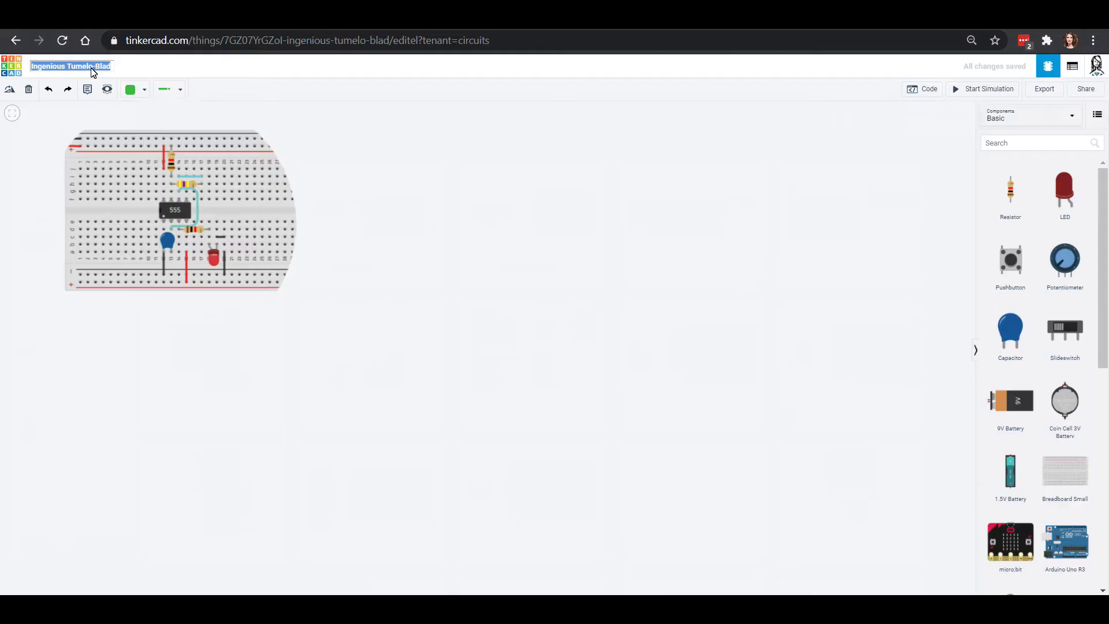
text(Blink)
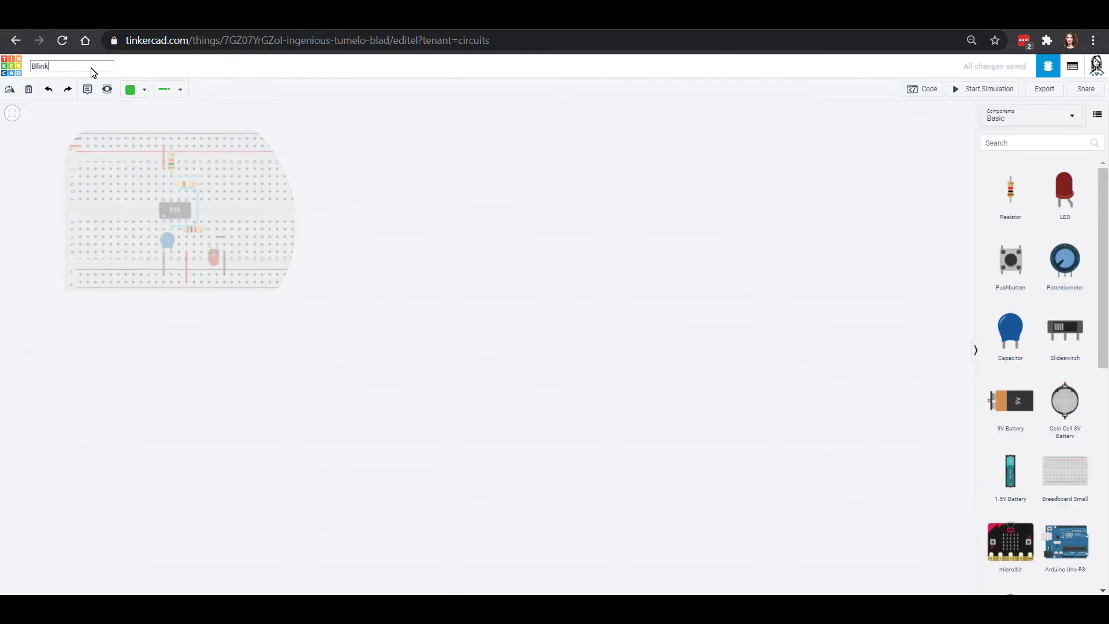
text(ing LED with 555)
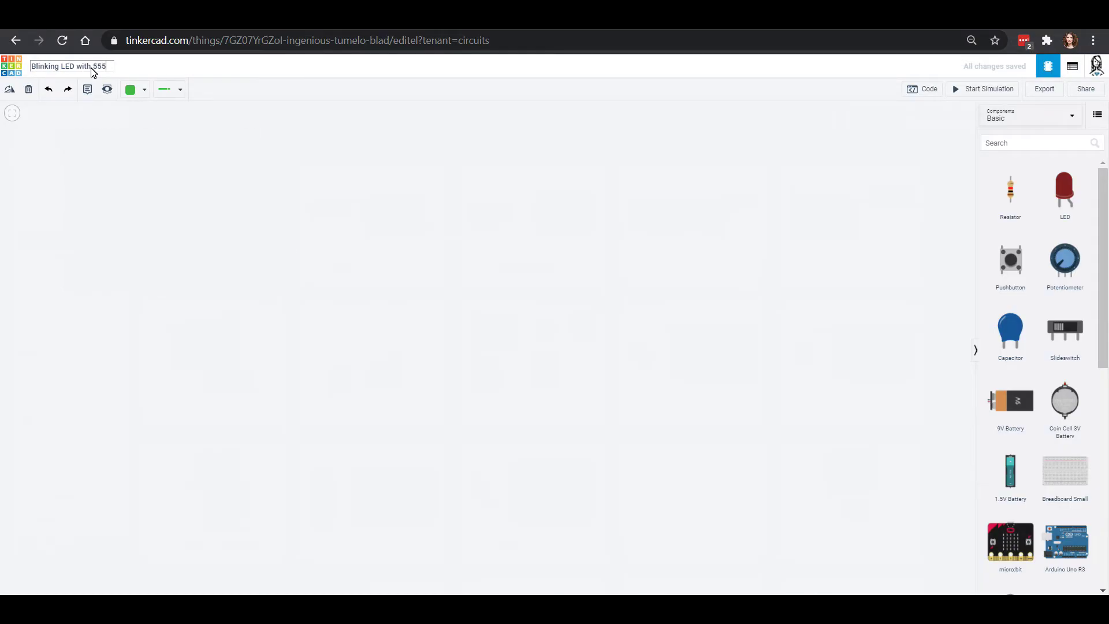
key(Return)
drag(1065, 478, 553, 336)
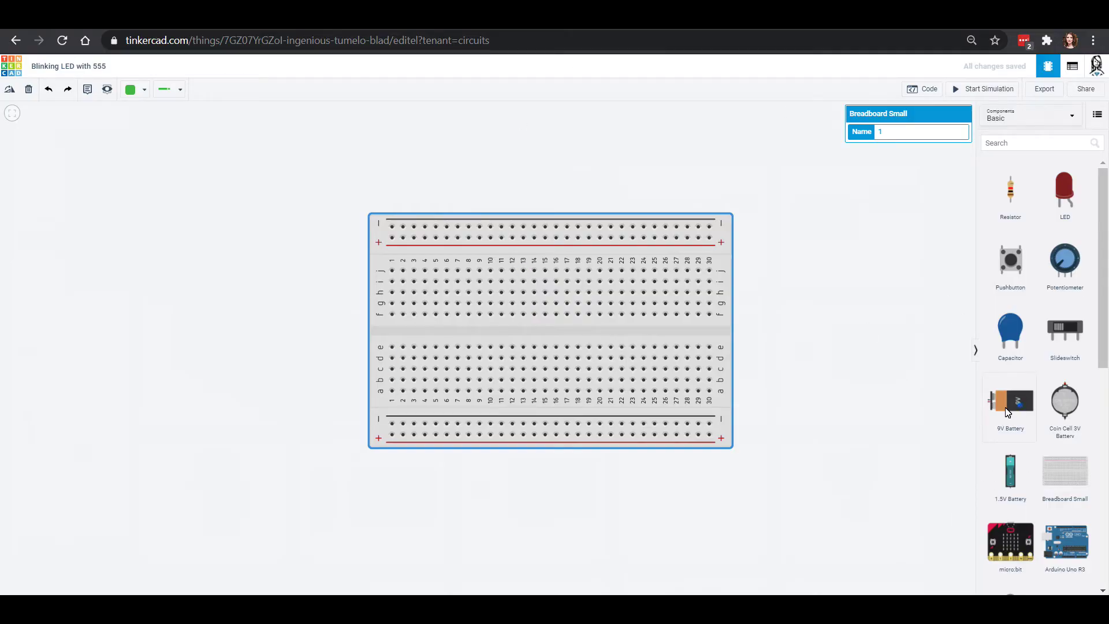
Step: Drag a 9V battery onto the workplane beside the breadboard
drag(1008, 411, 157, 348)
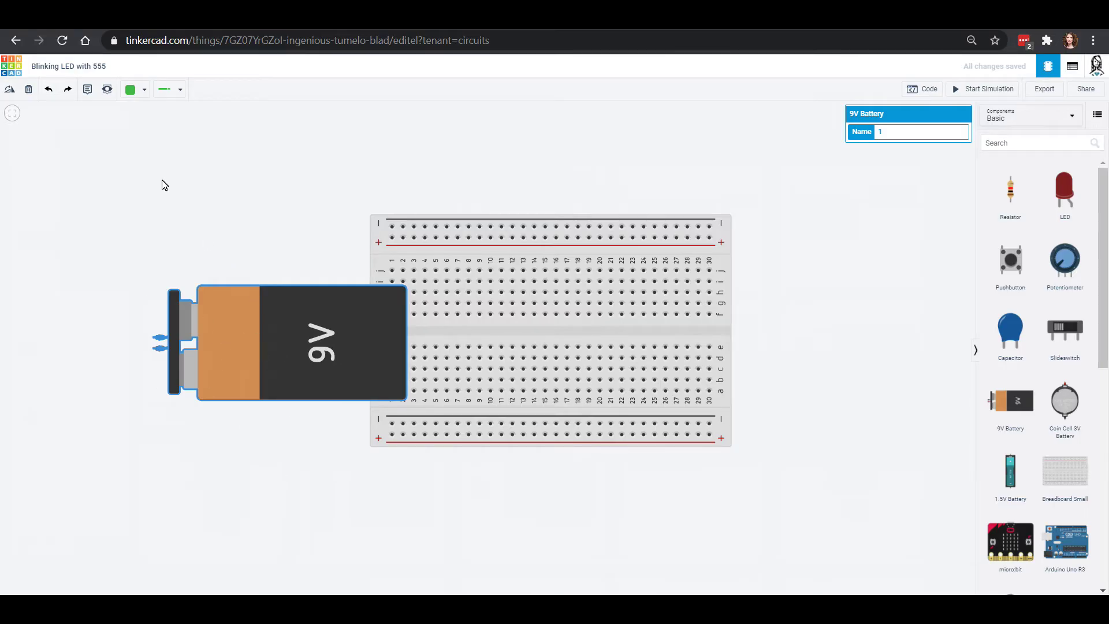
Step: Rotate the 9V battery upright, terminals on top, and move it beside the breadboard
click(11, 91)
click(11, 90)
click(11, 91)
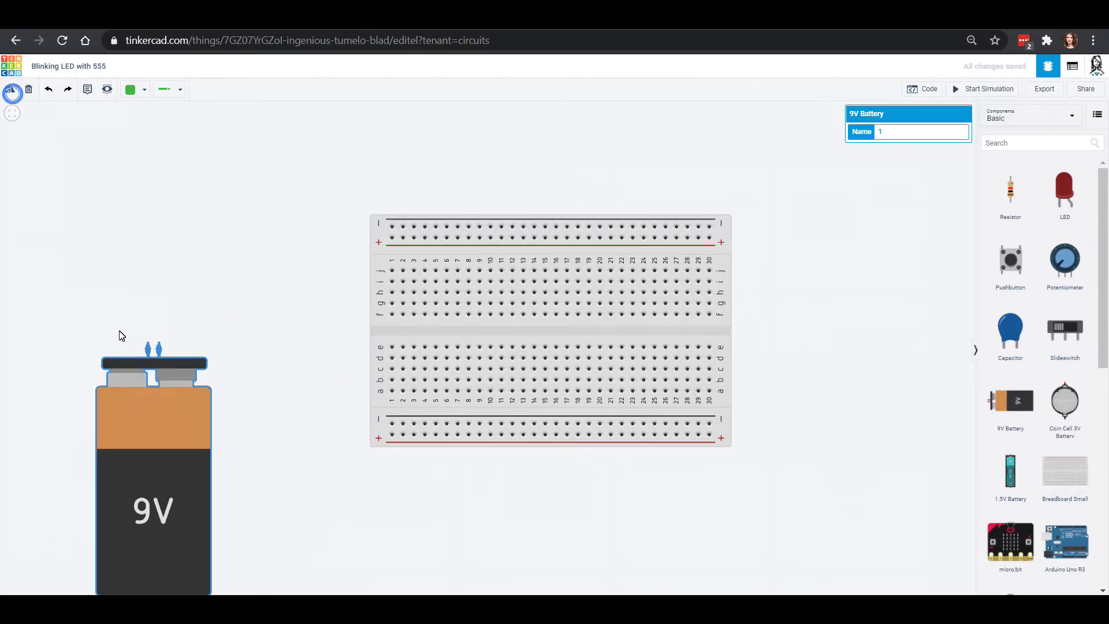
drag(160, 378, 363, 381)
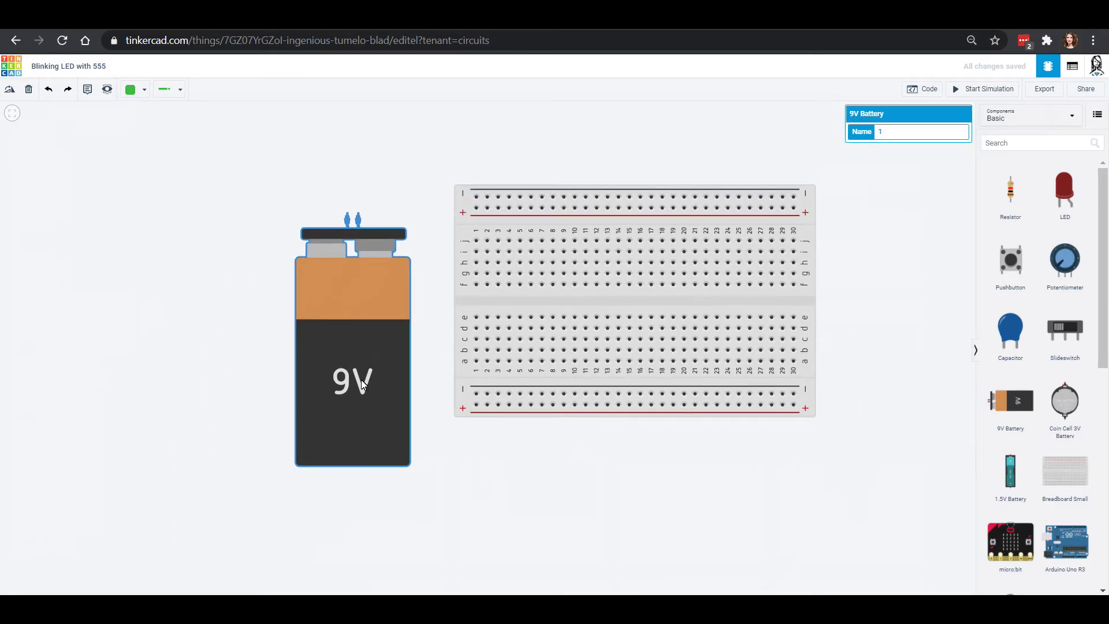
click(364, 192)
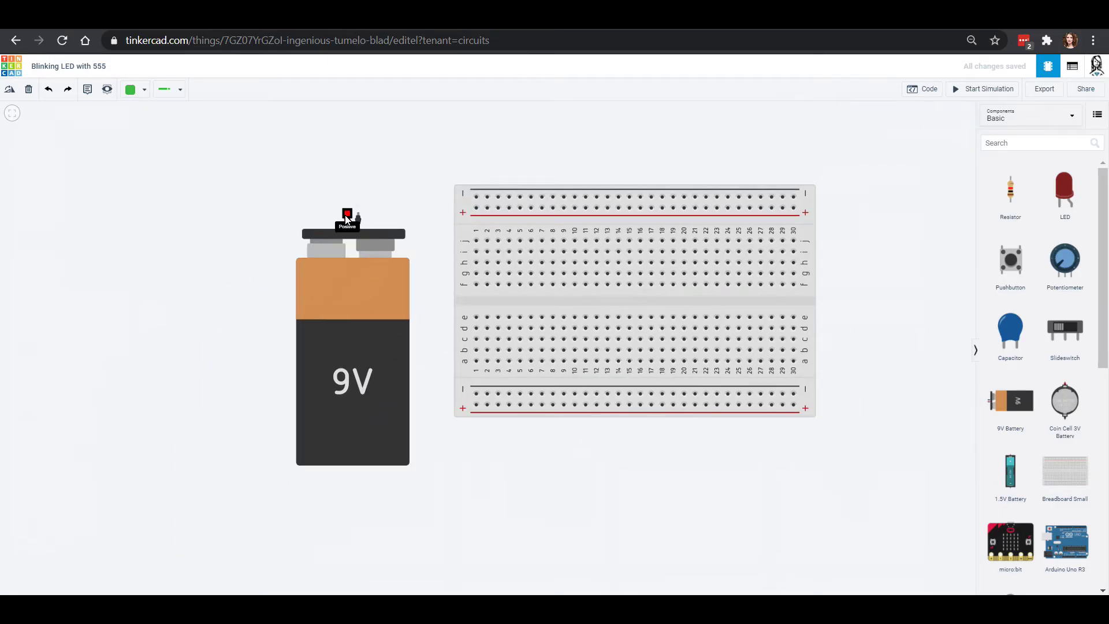
Step: Wire the battery's positive and negative terminals to the top + and − rails
click(347, 215)
click(345, 204)
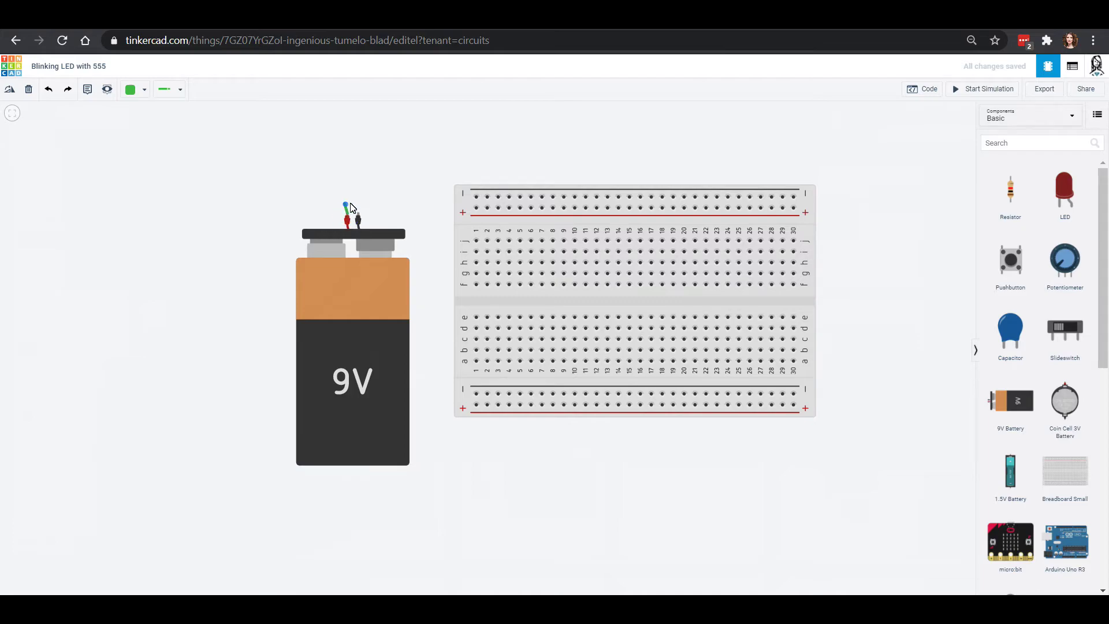
click(475, 208)
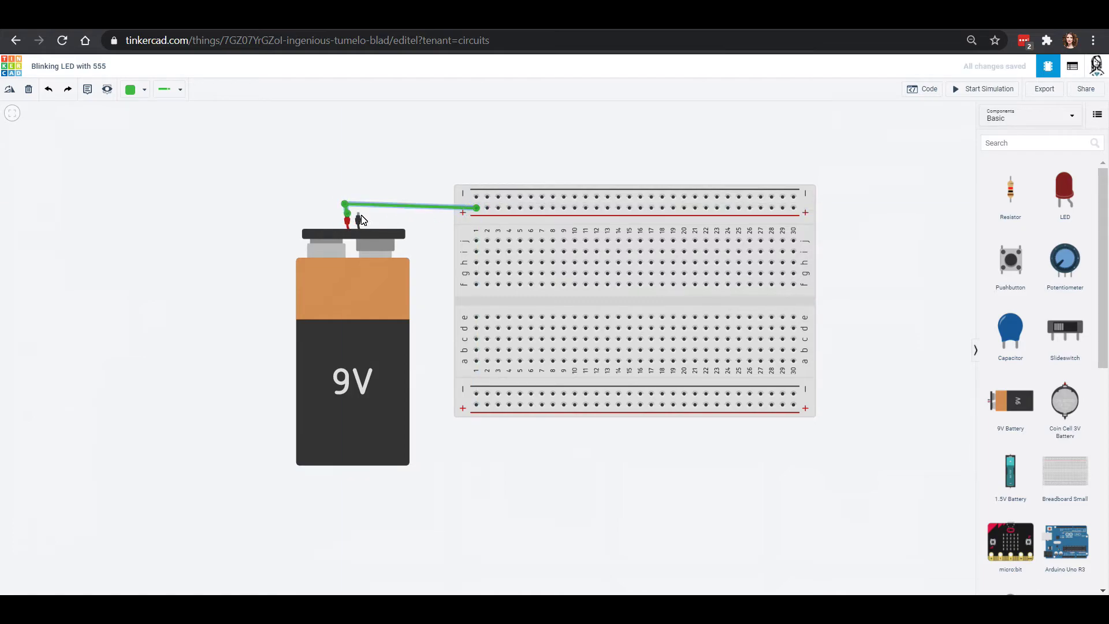
click(359, 220)
click(358, 197)
click(477, 197)
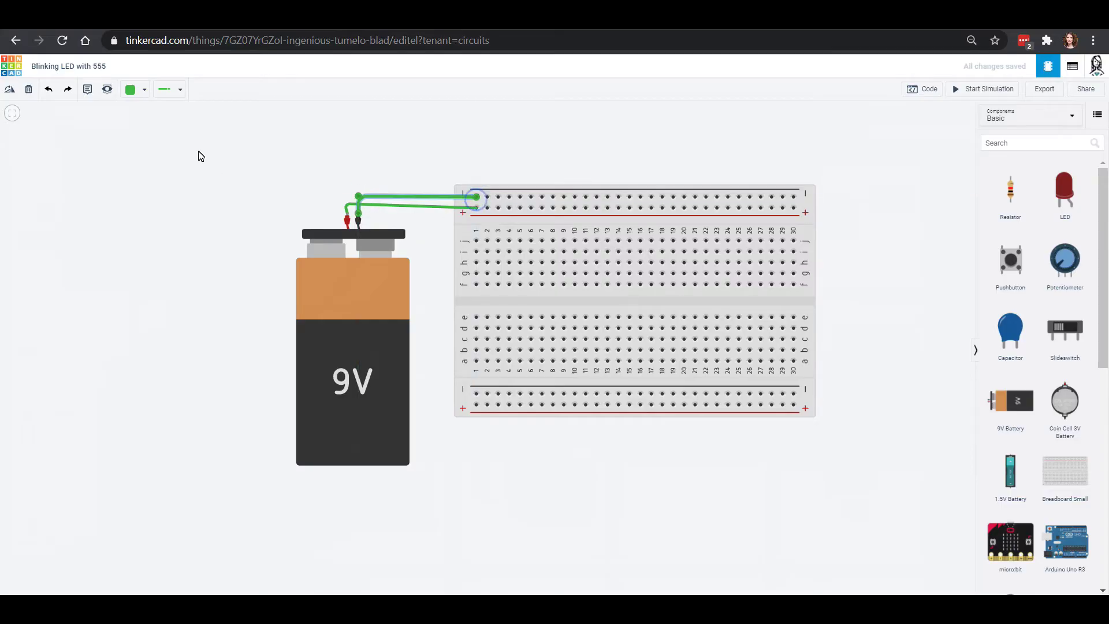
Step: Colour the negative battery wire black and the positive one red
click(131, 89)
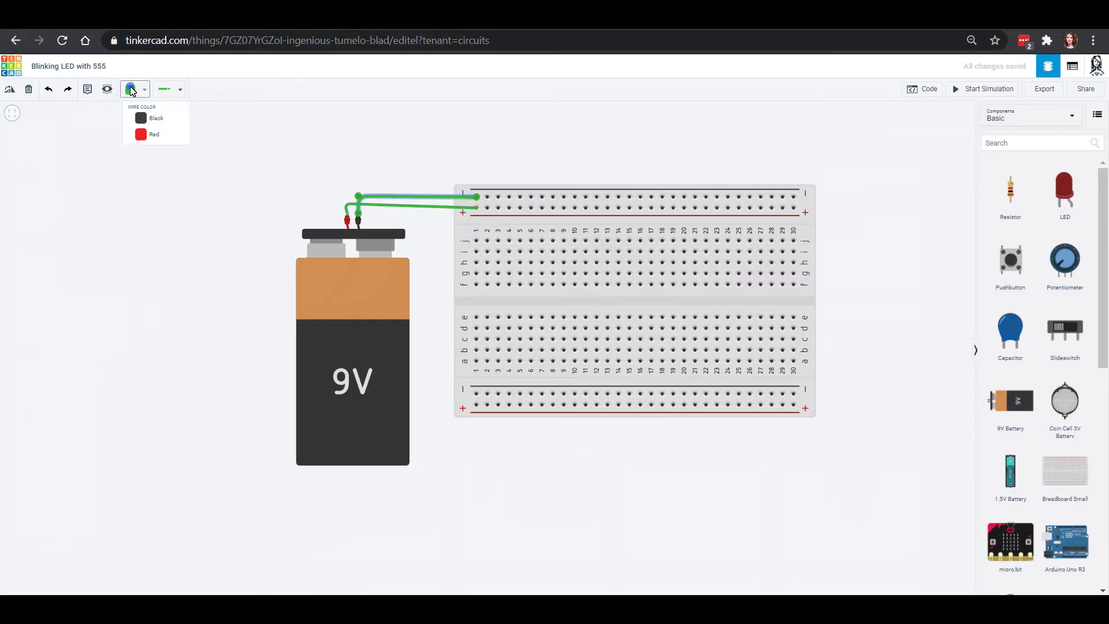
click(153, 122)
click(416, 207)
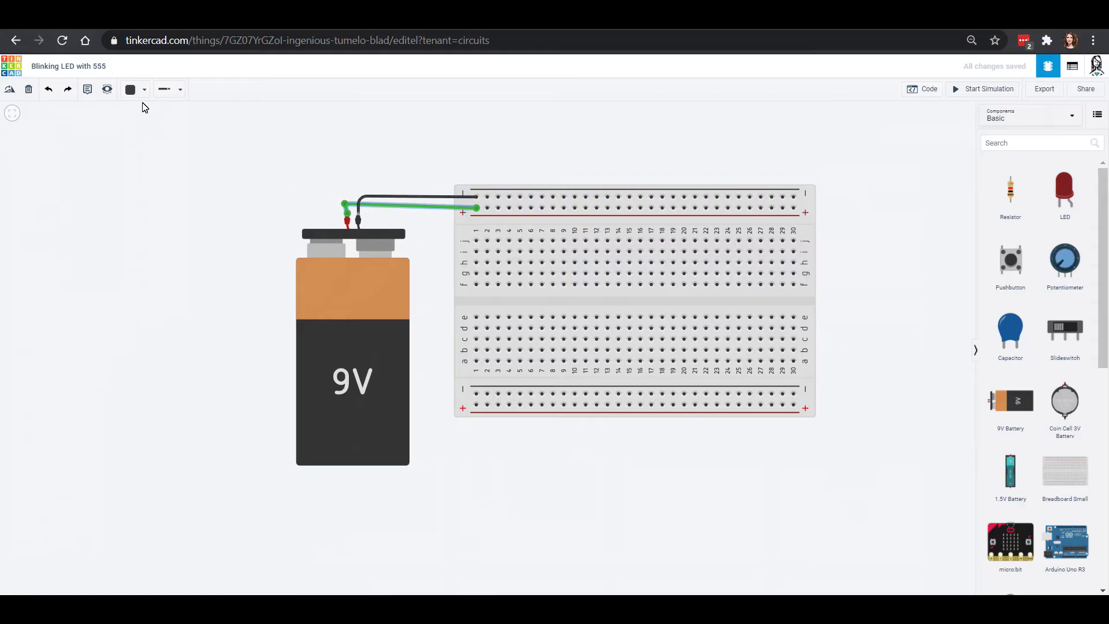
click(130, 89)
click(148, 133)
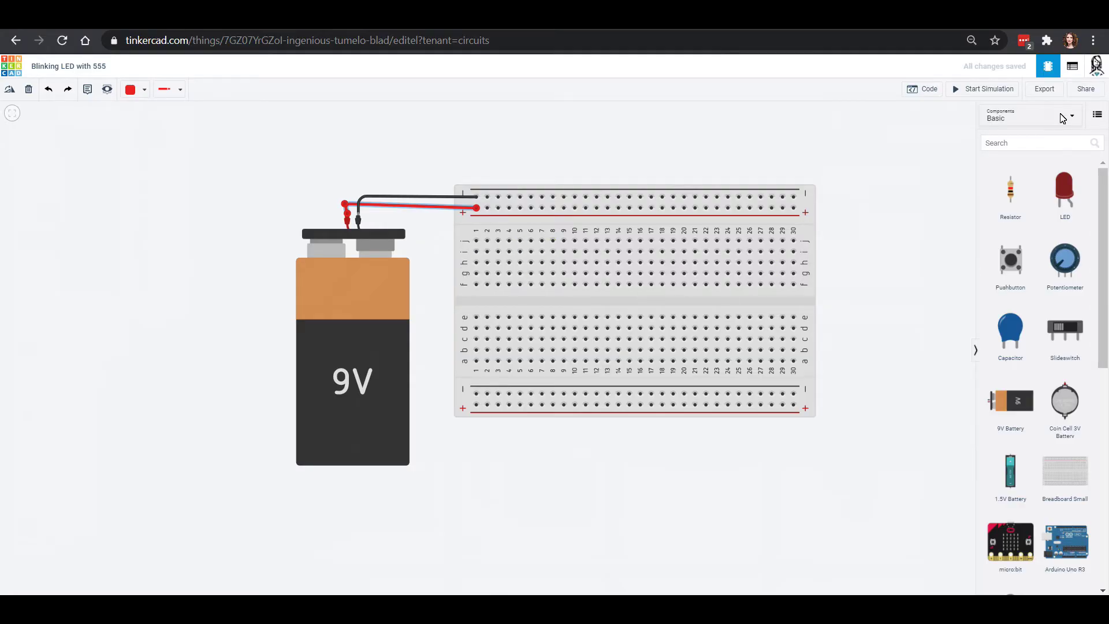
Step: Search for 555 and seat the timer across the centre channel at columns 12–15
click(1042, 147)
text(55)
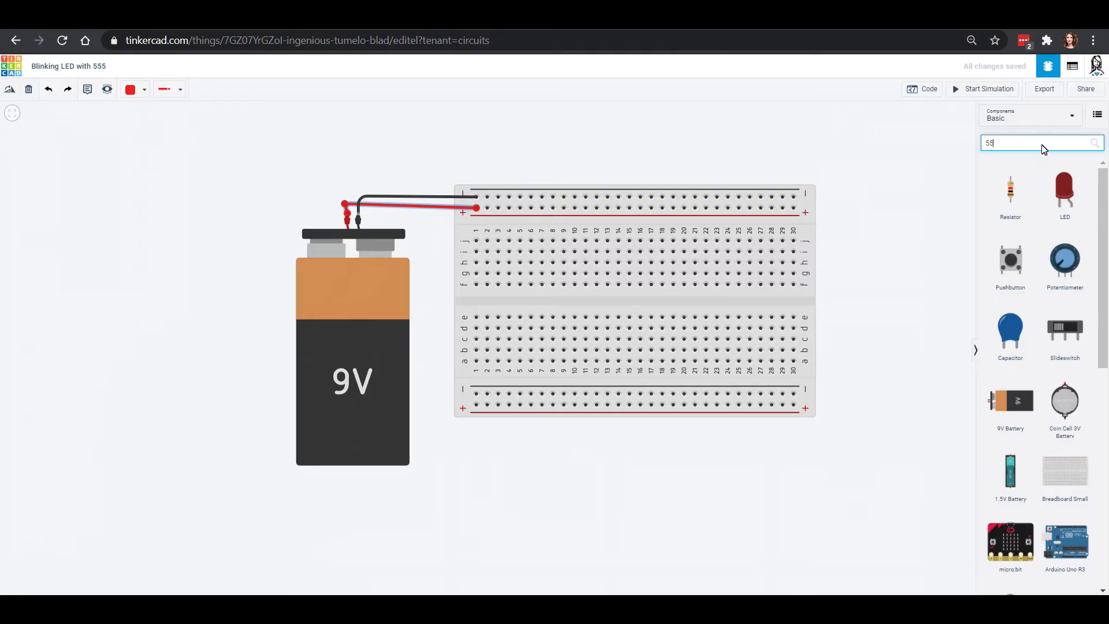
text(5)
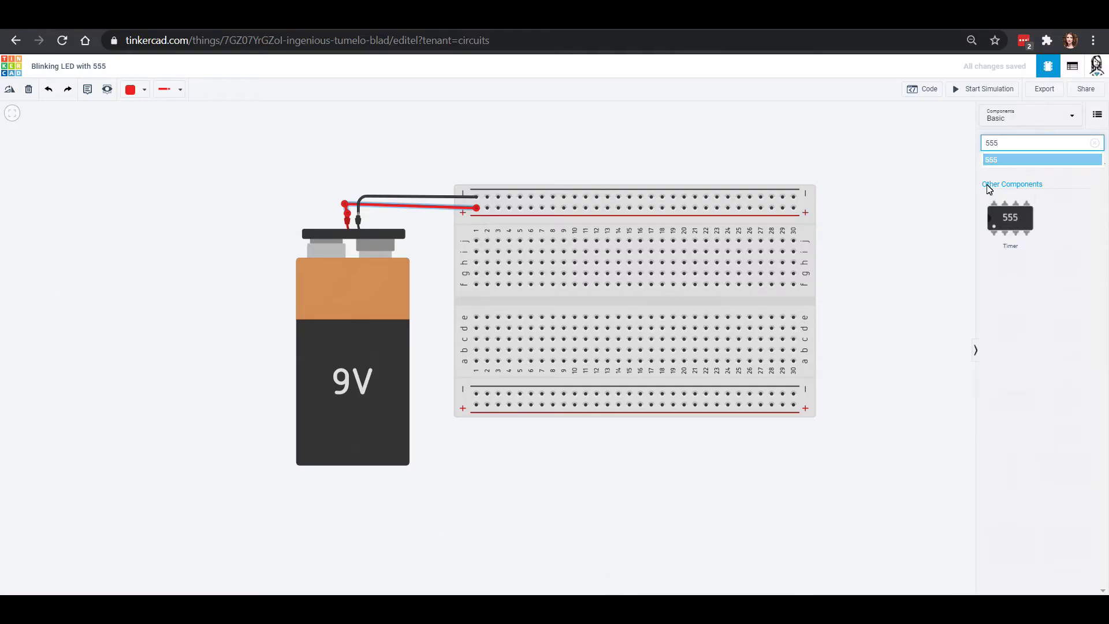
drag(1018, 216, 717, 292)
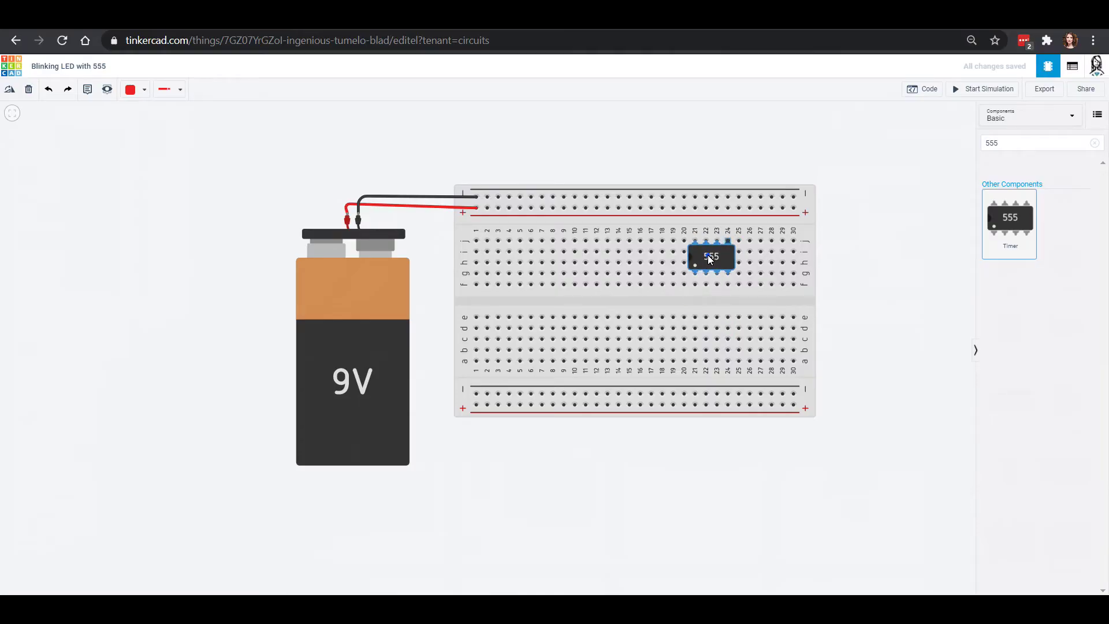
click(710, 258)
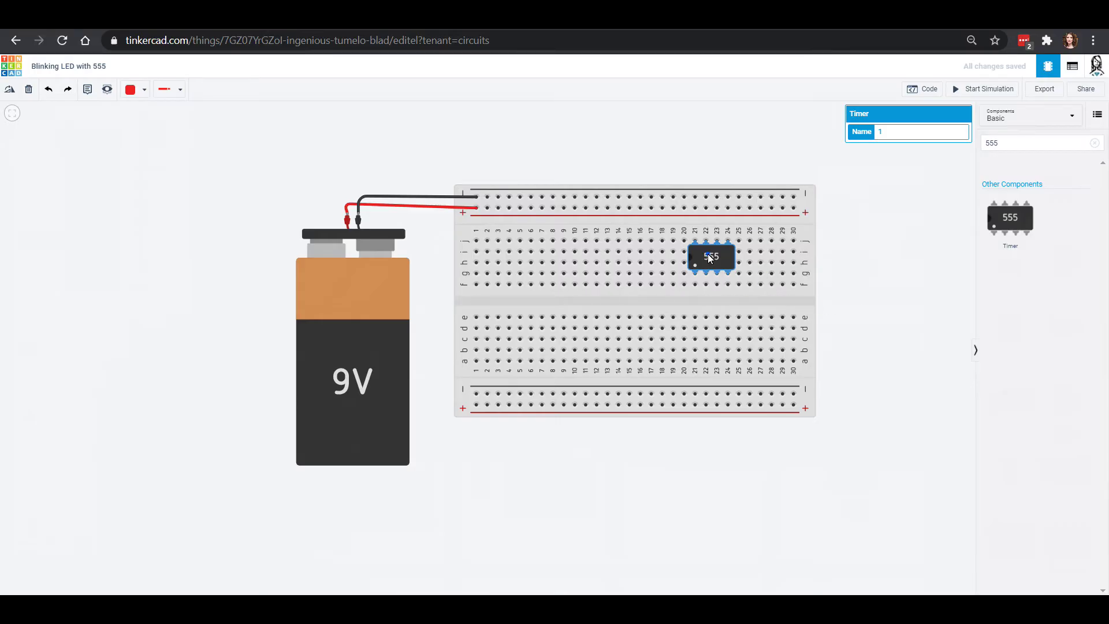
drag(710, 258, 630, 303)
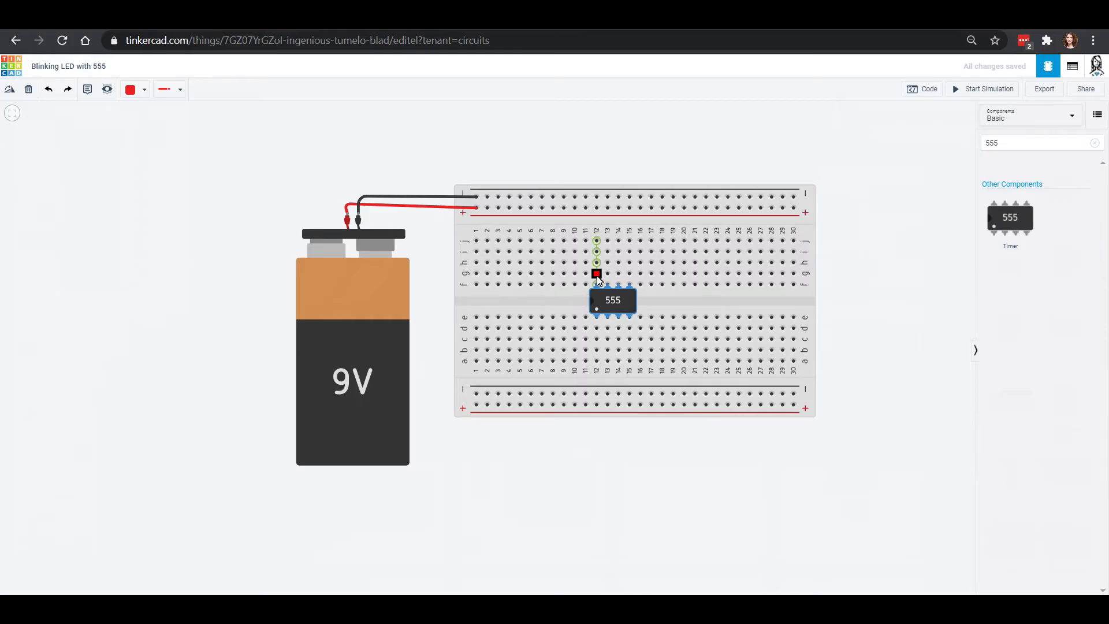
click(597, 241)
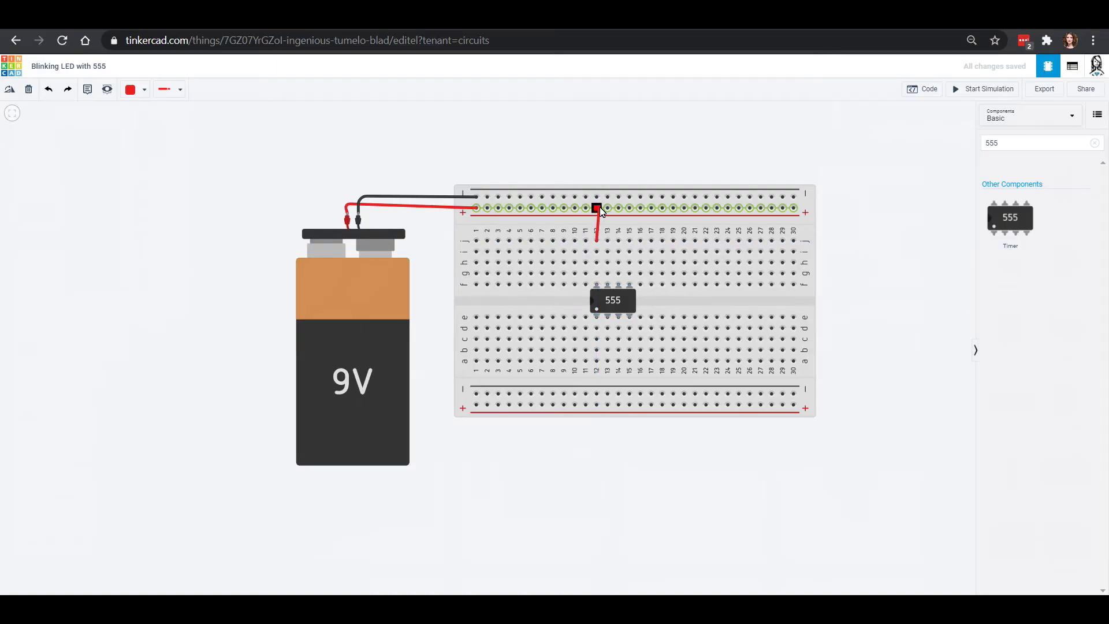
Step: Join column 12 to the top + rail and add a black jumper linking both − rails
click(597, 208)
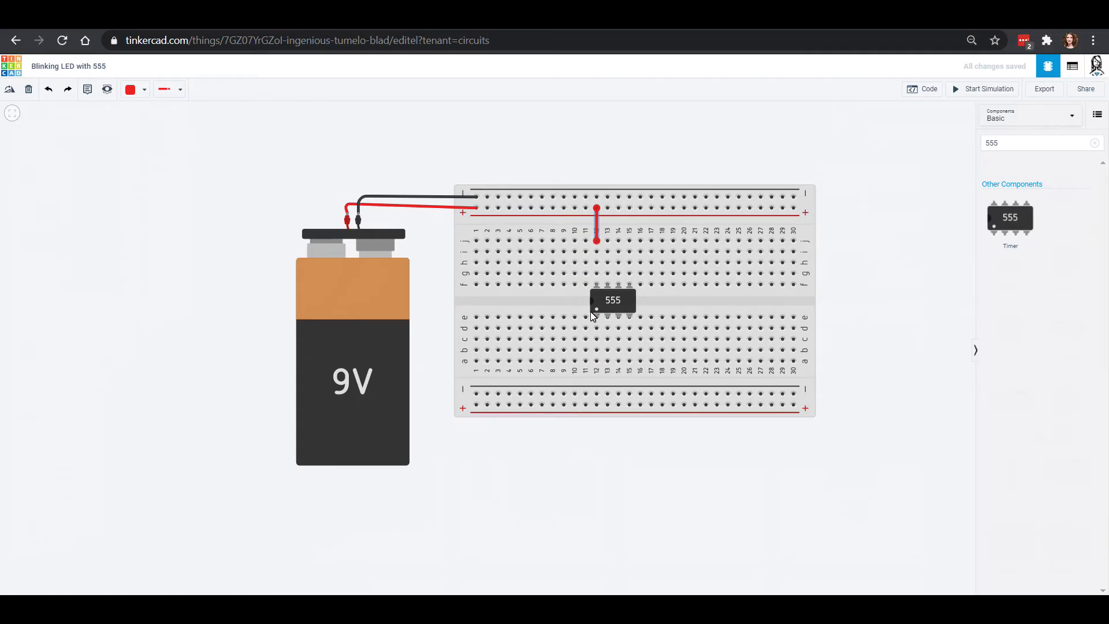
click(794, 197)
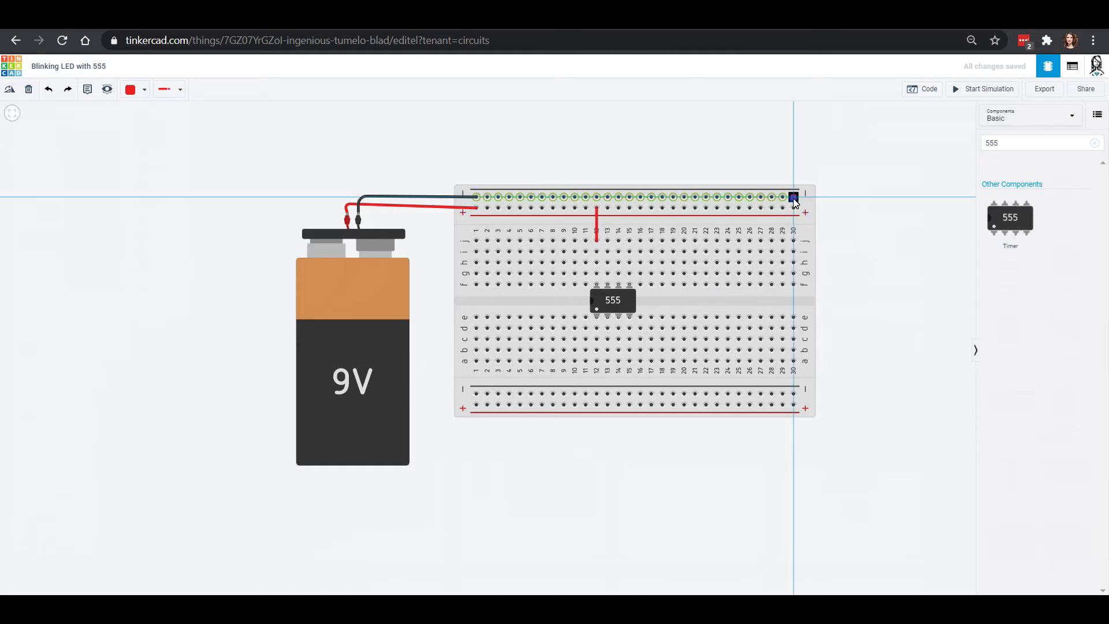
click(809, 198)
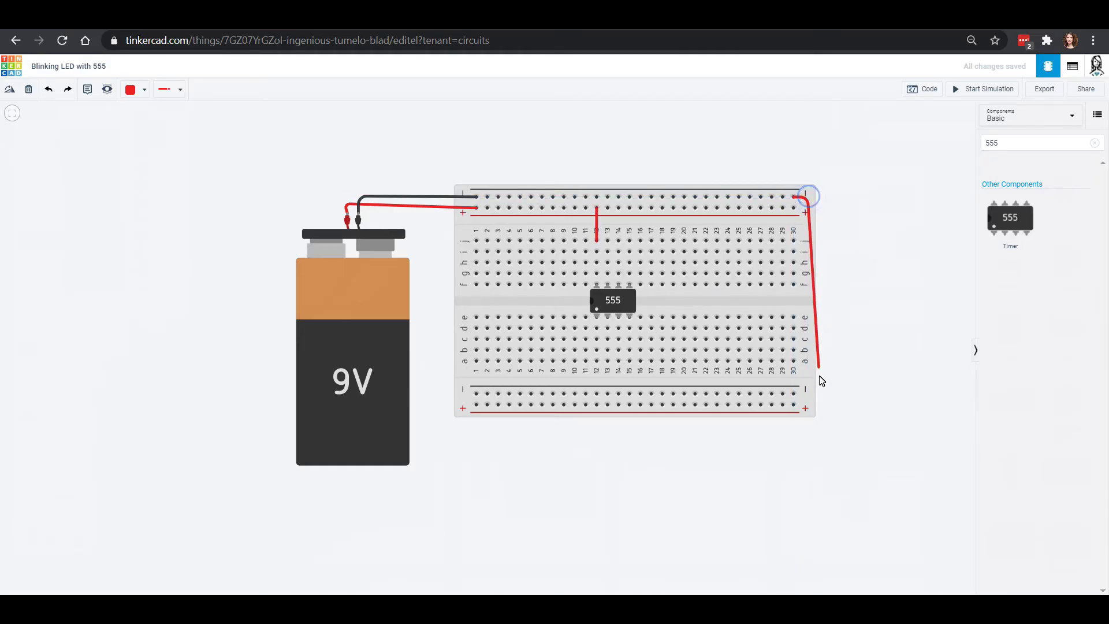
click(807, 394)
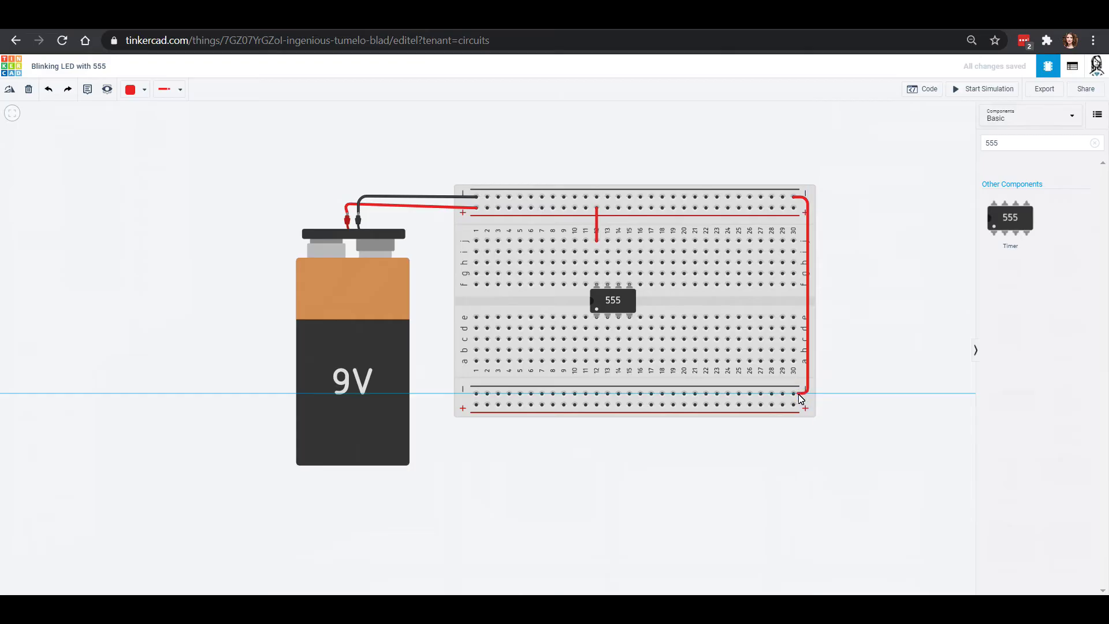
click(794, 394)
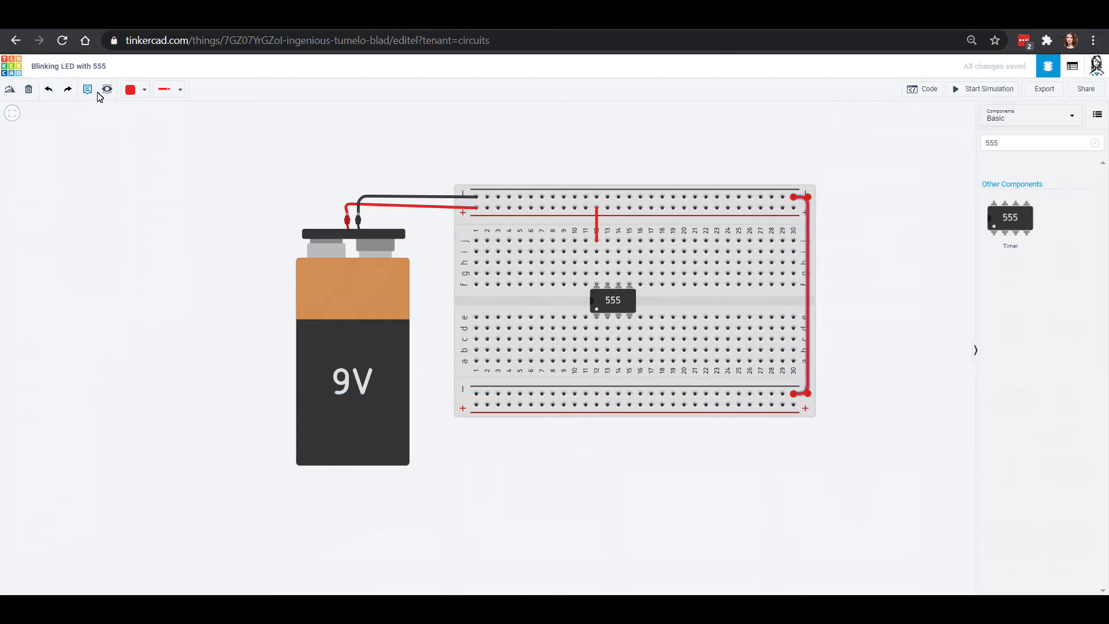
click(130, 90)
click(141, 120)
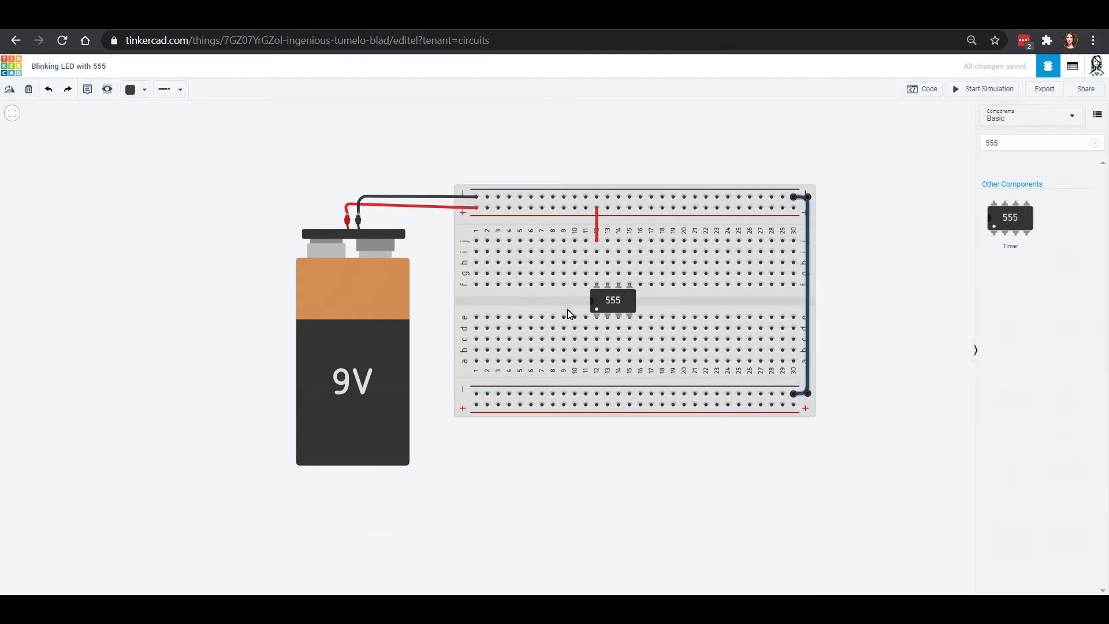
Step: Ground the 555's column-12 pin to the bottom − rail and clear the 555 search
click(596, 361)
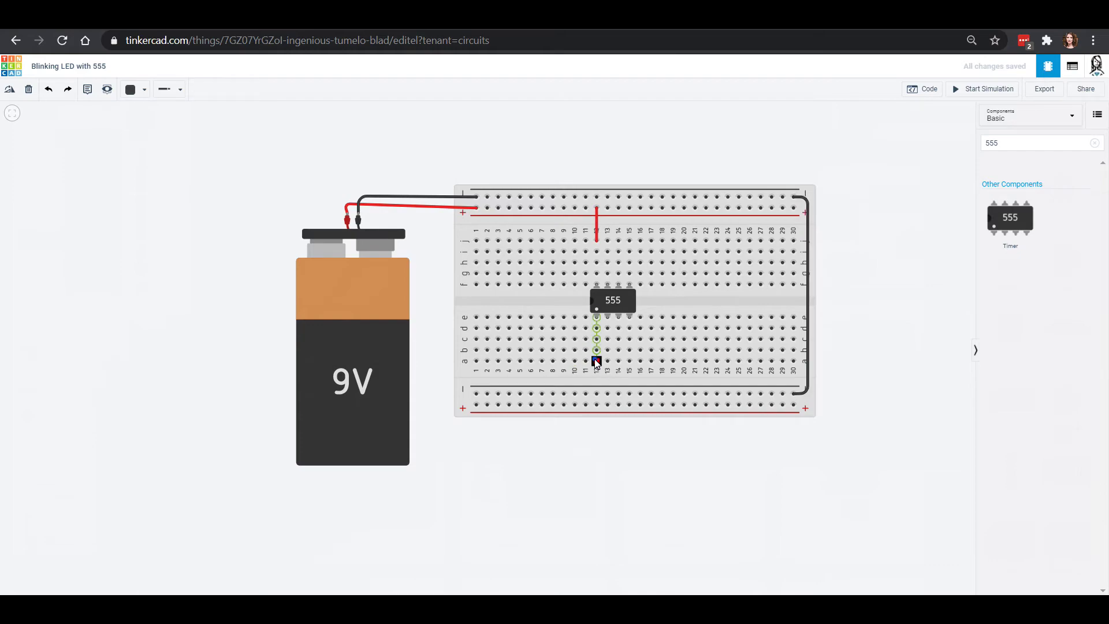
click(596, 394)
click(1094, 142)
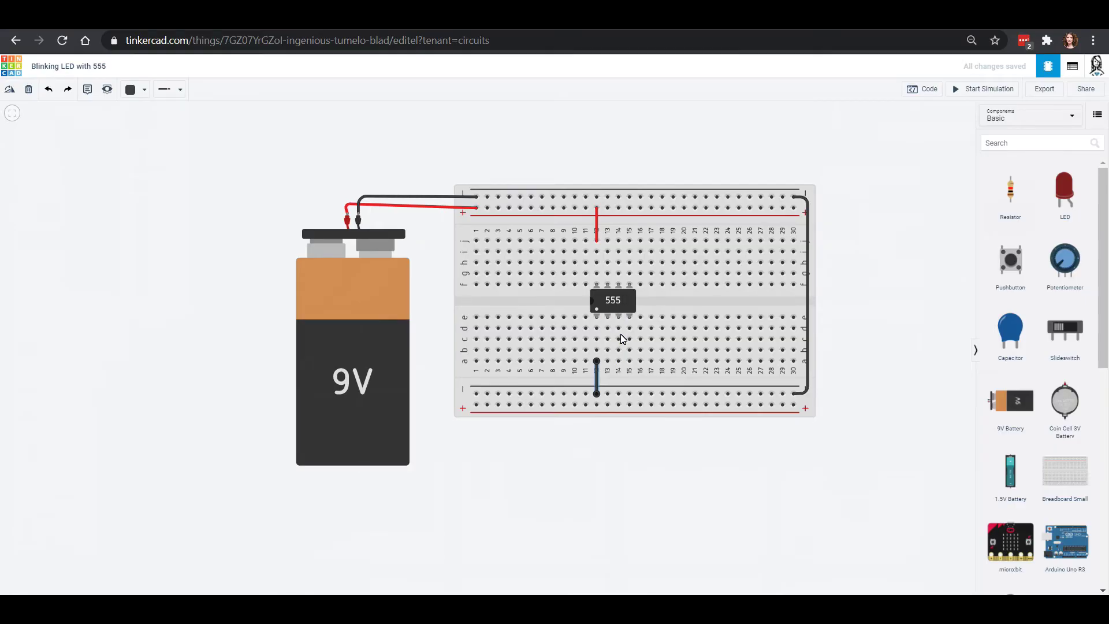
Step: Place a horizontal resistor in the lower half beside the 555
drag(1010, 196, 845, 321)
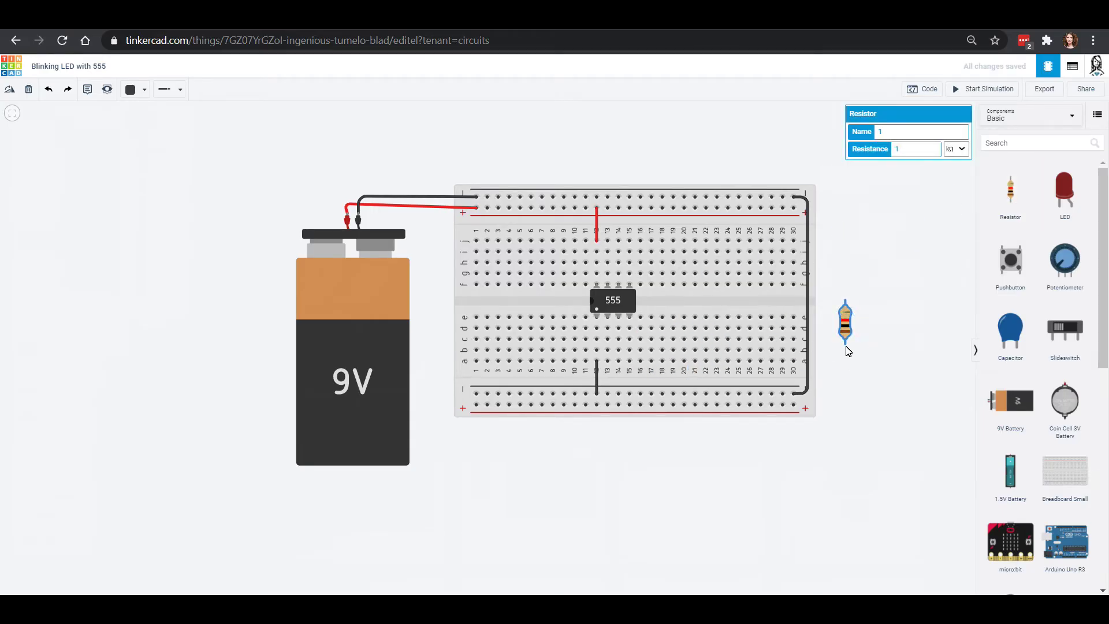
click(10, 90)
click(11, 91)
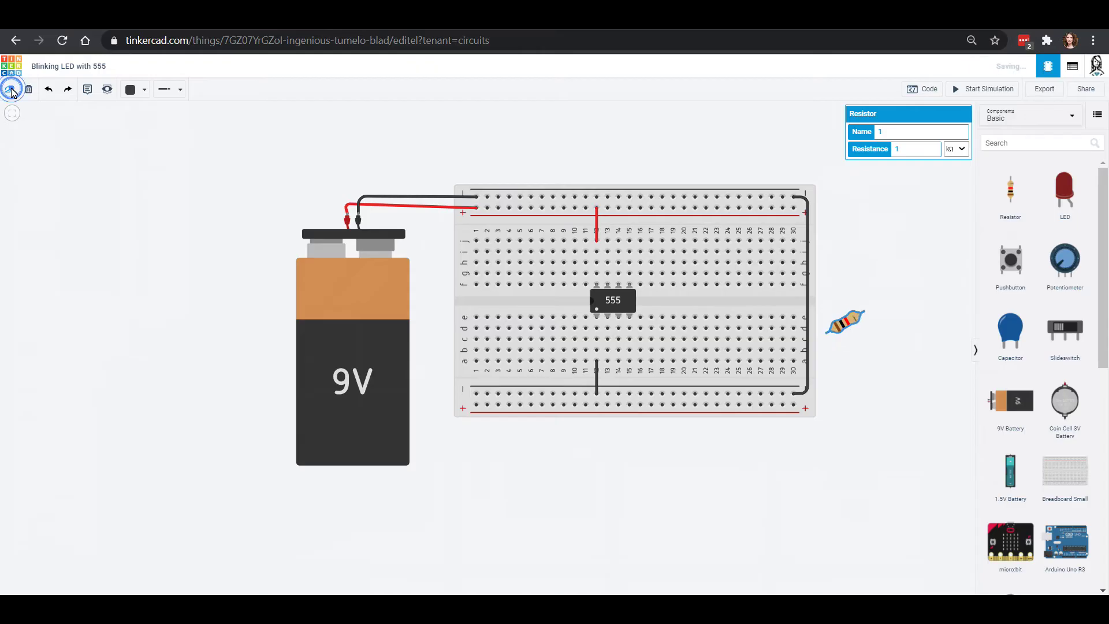
click(10, 90)
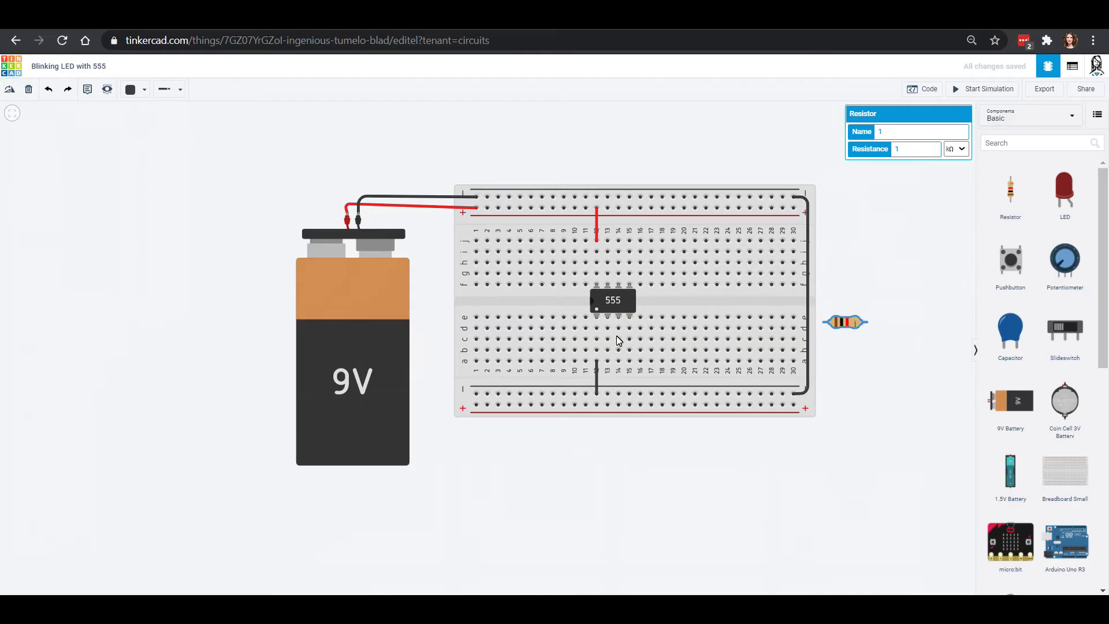
drag(843, 324, 632, 332)
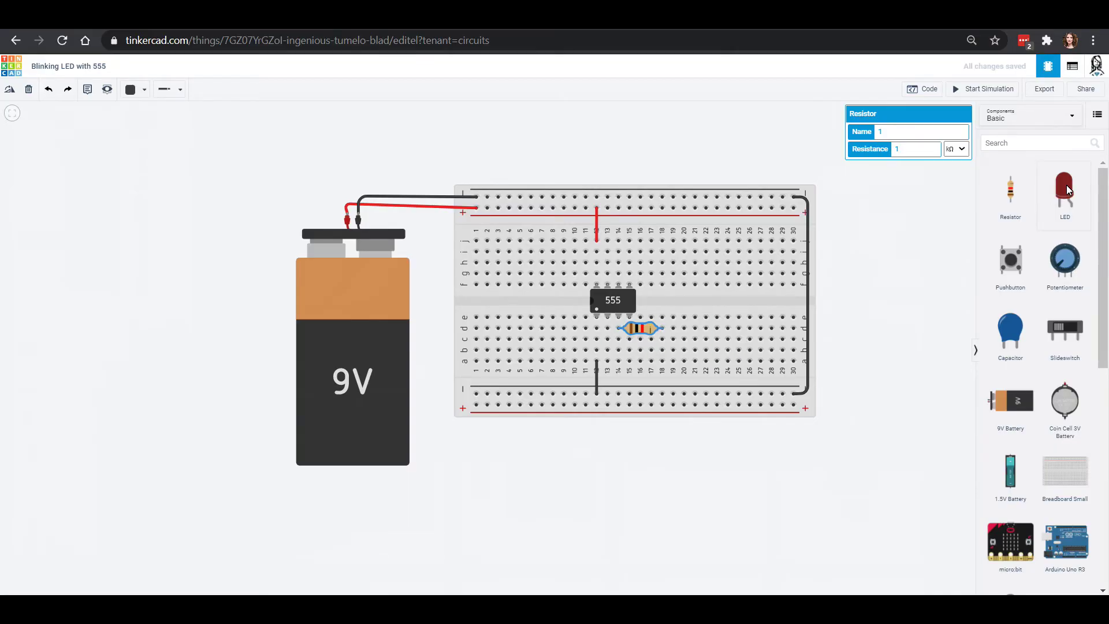
Step: Add an LED near column 19 with legs up, cathode leg moved up one row
drag(1066, 185, 677, 371)
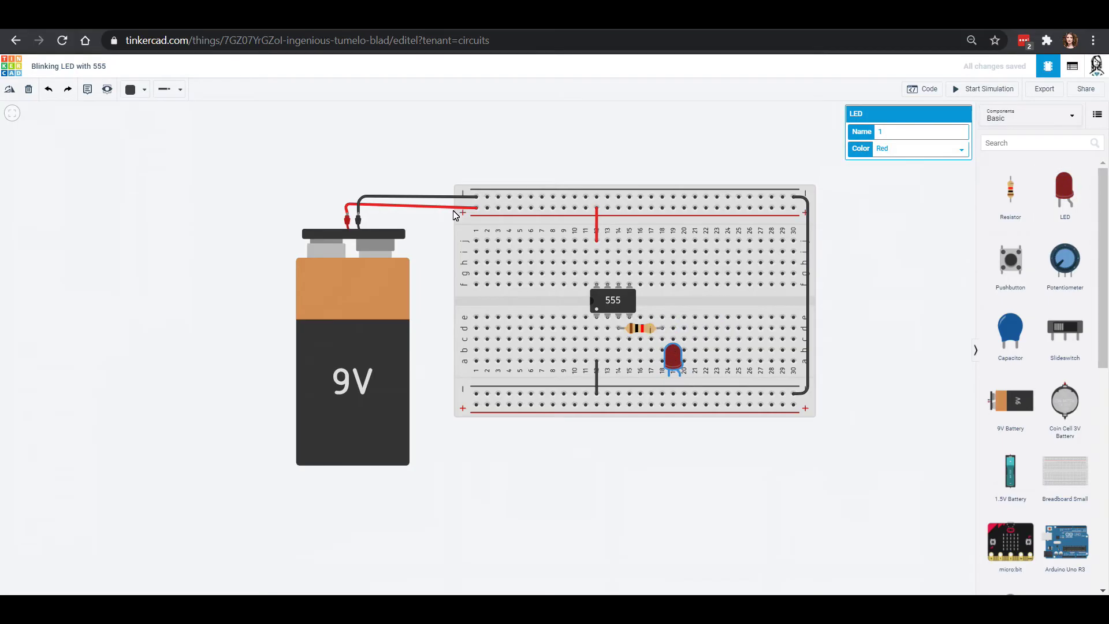
click(11, 94)
click(11, 94)
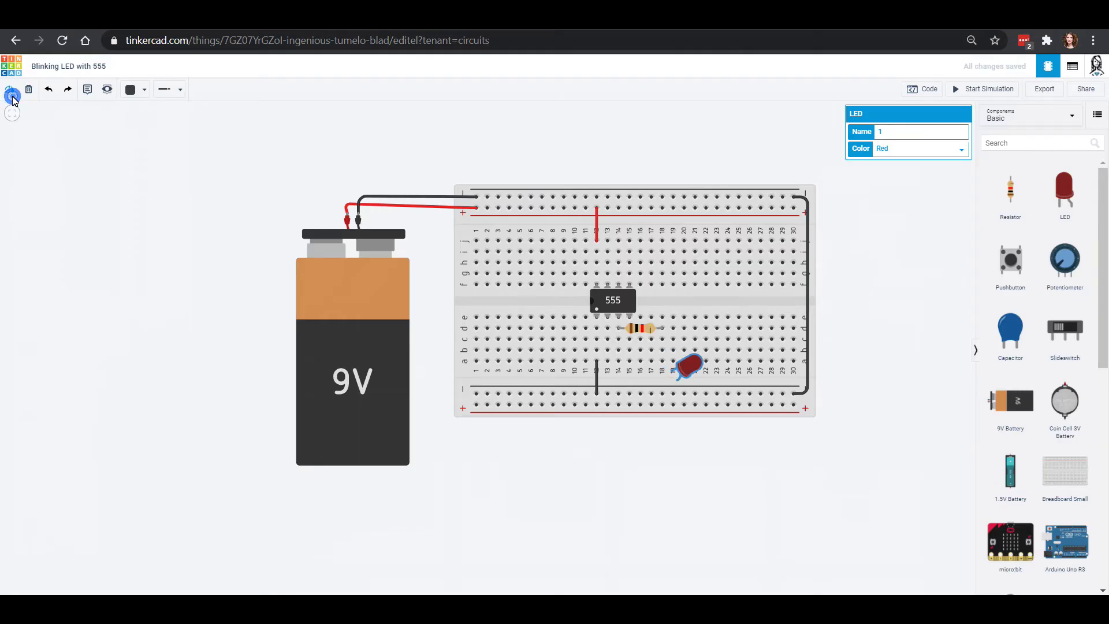
click(11, 94)
click(11, 94)
drag(674, 350, 676, 345)
click(677, 344)
Step: Wire the LED's leg to column 20 and start a wire at column 20 row a
click(674, 340)
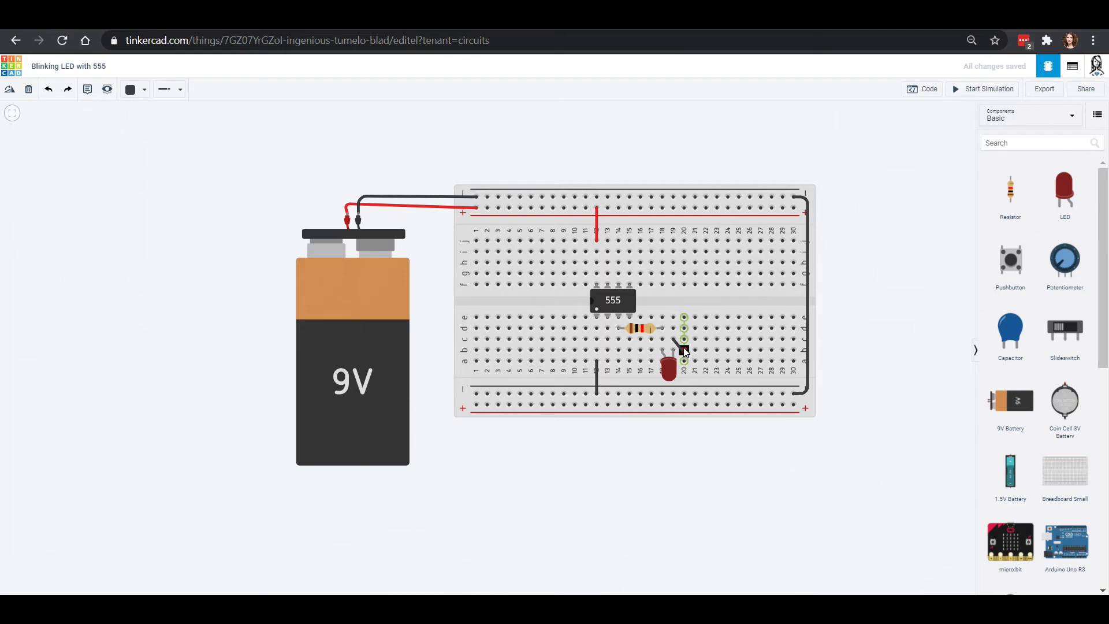
click(683, 339)
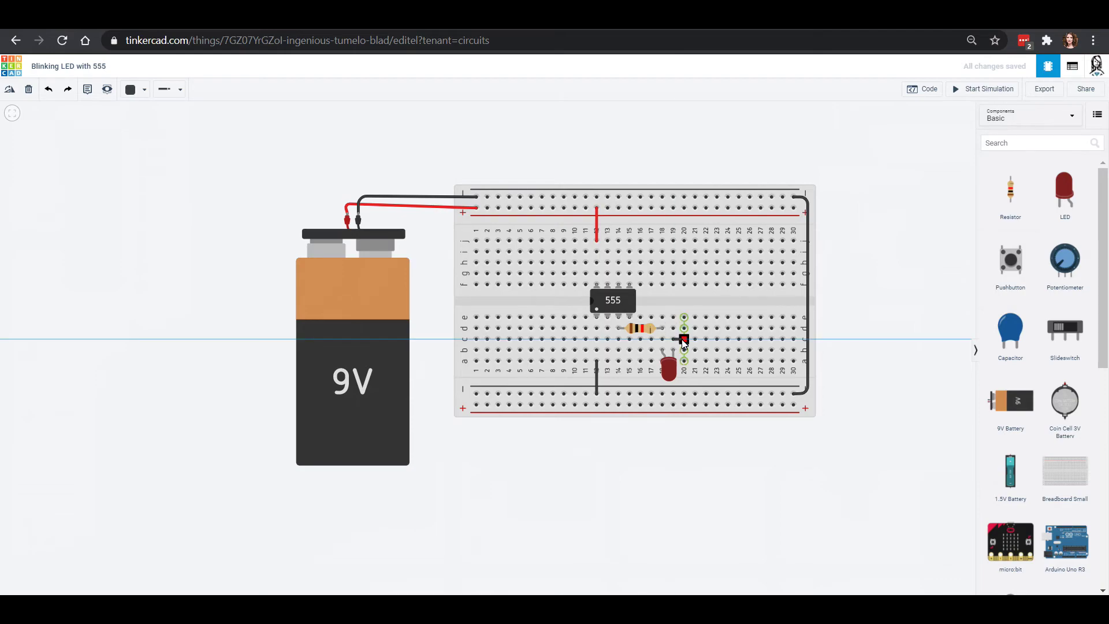
click(684, 361)
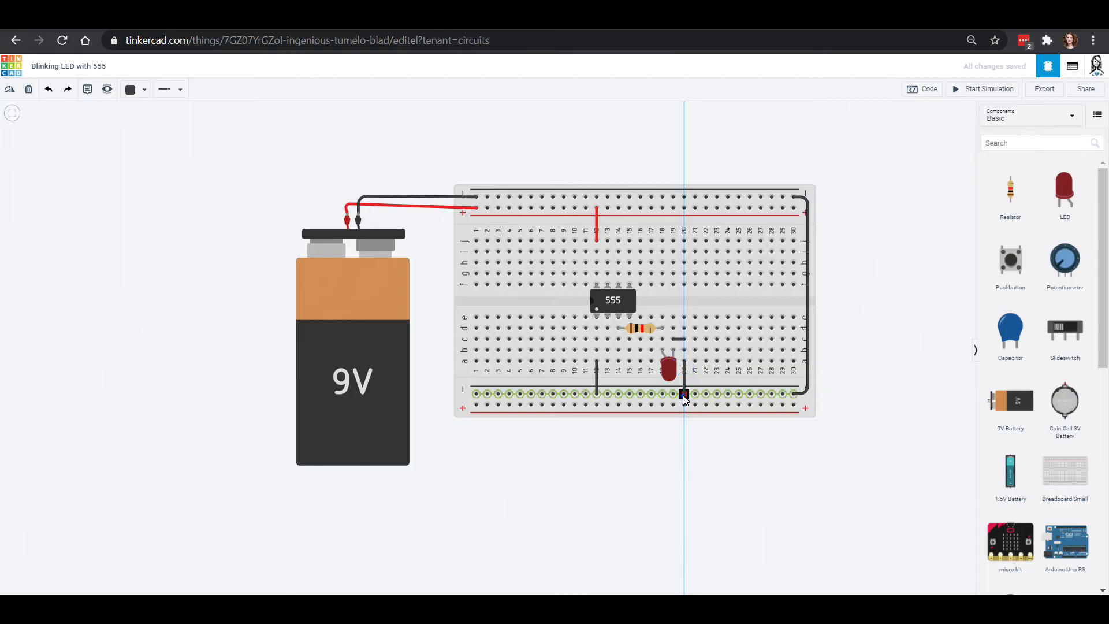
Step: Ground column 20 to the bottom − rail and add a red jumper joining both + rails
click(684, 393)
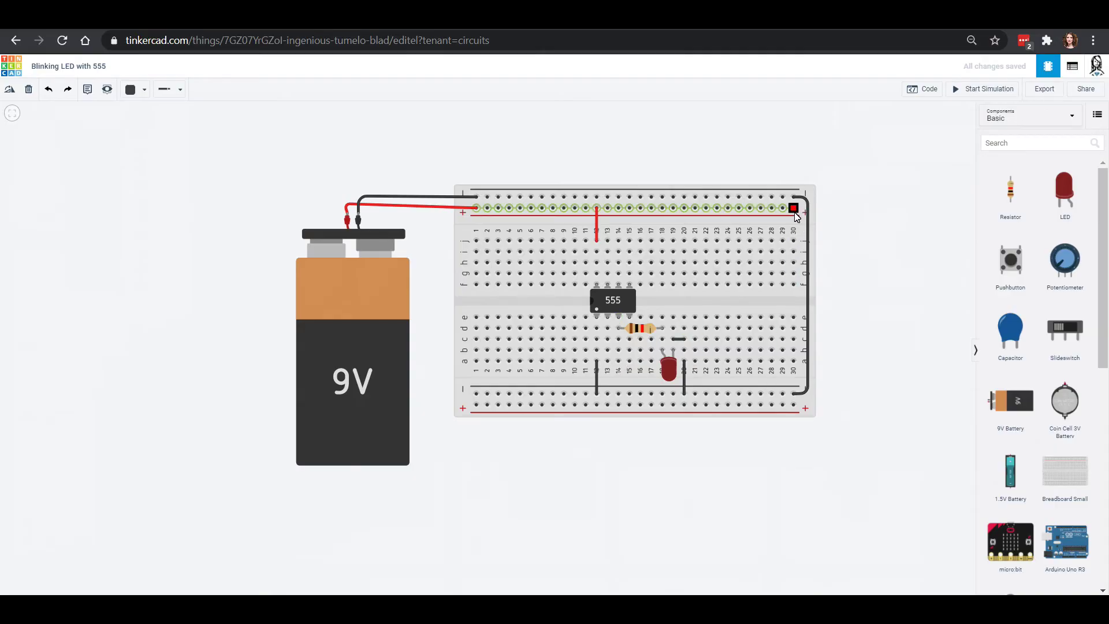
drag(801, 212, 802, 208)
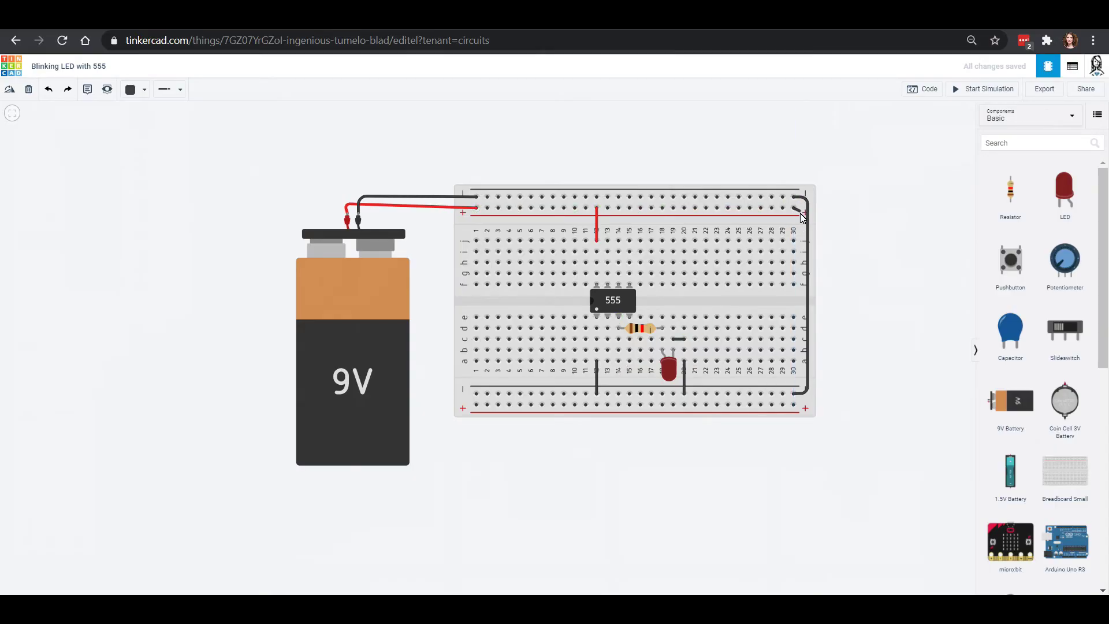
click(802, 208)
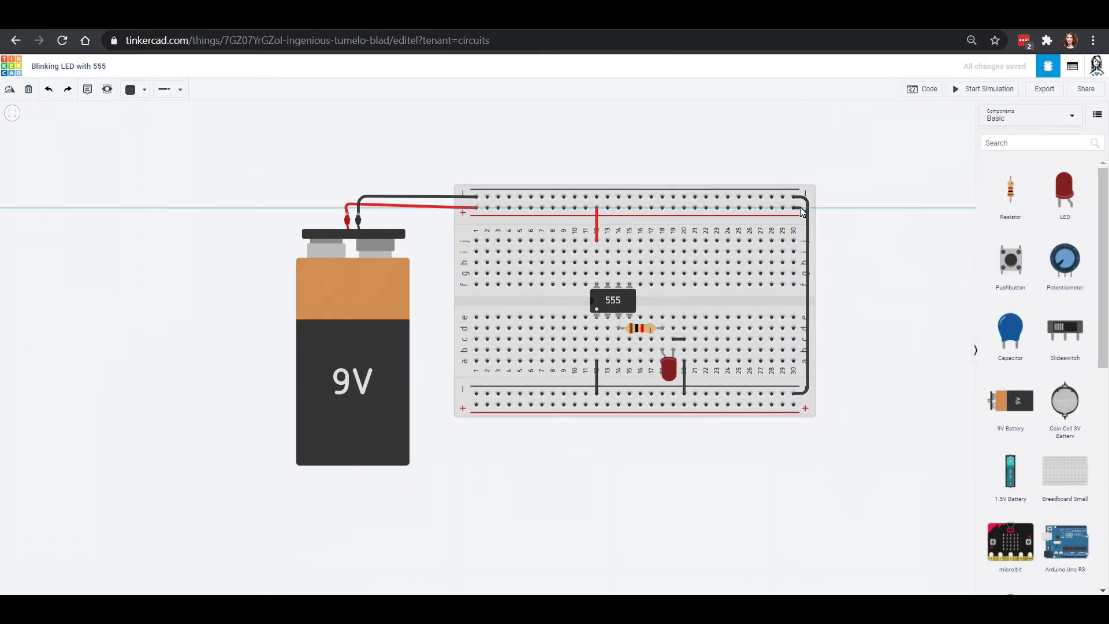
click(796, 405)
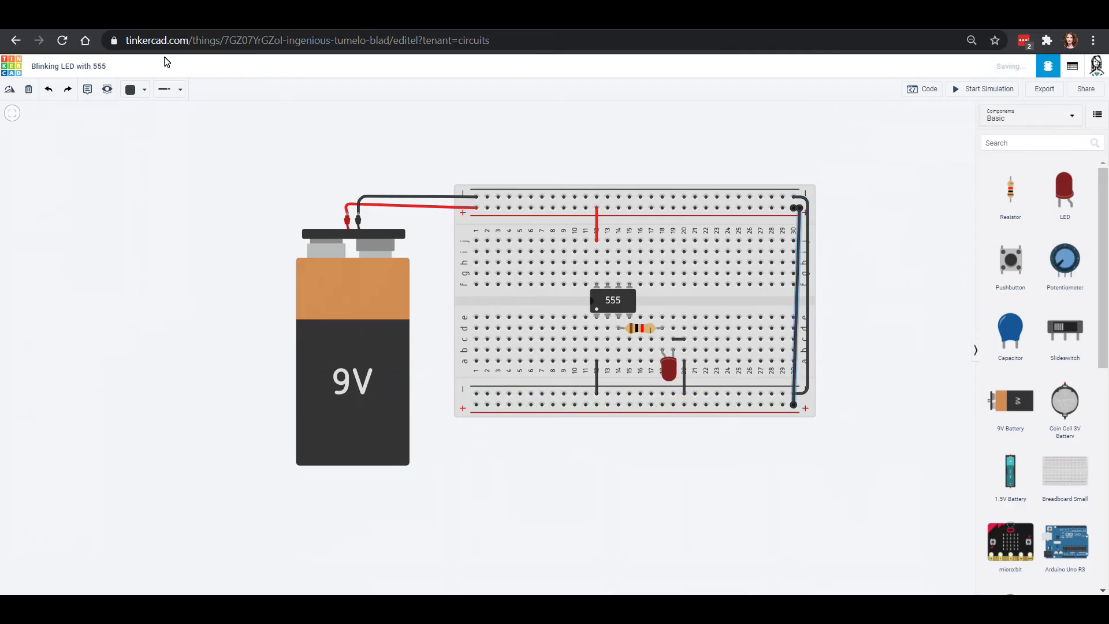
click(128, 86)
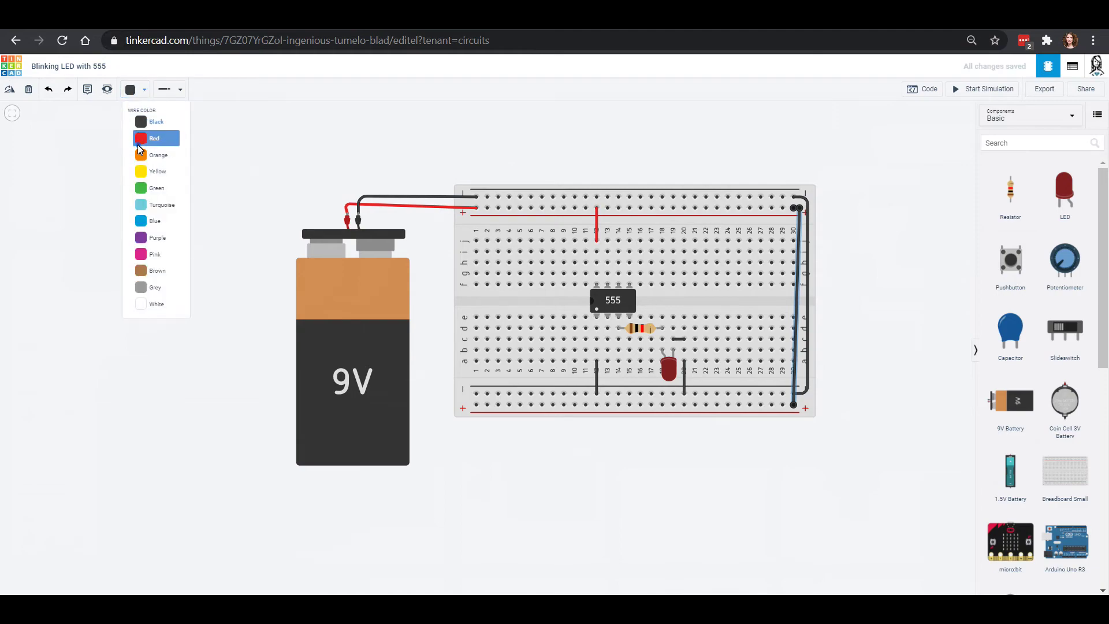
click(137, 144)
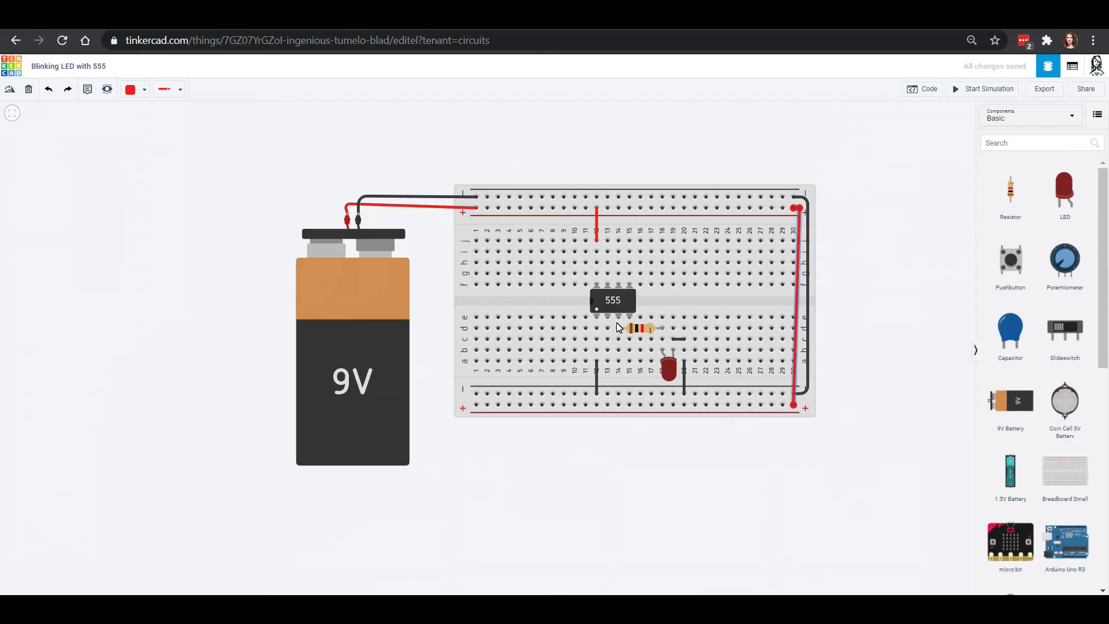
Step: Run a straight red wire from column 15 to the bottom + rail and add a resistor above the 555
click(629, 361)
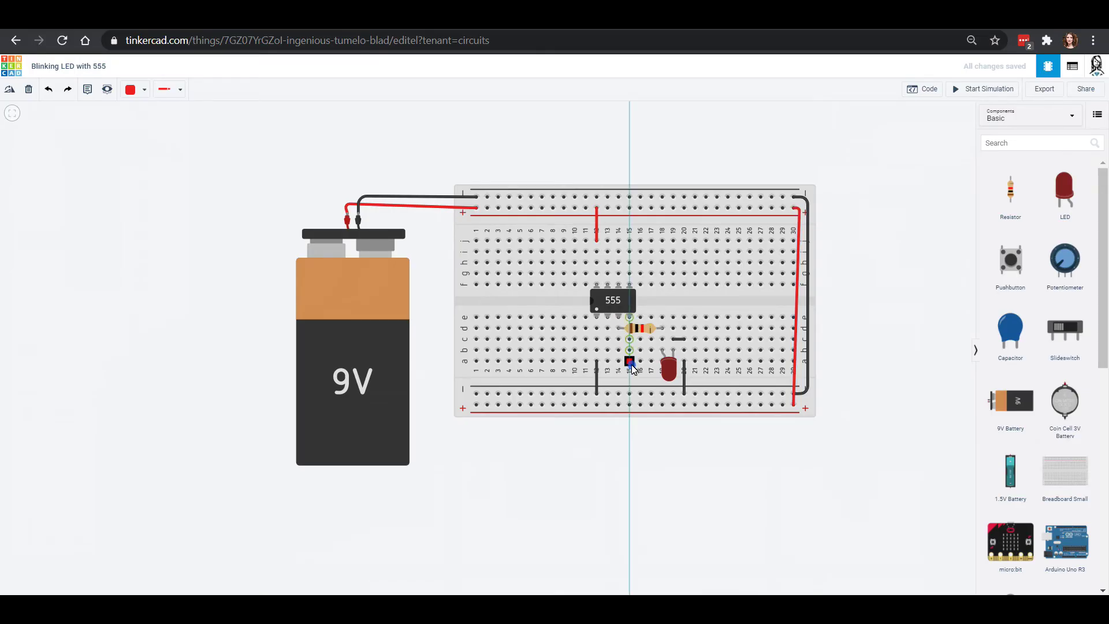
click(625, 407)
drag(625, 409, 630, 405)
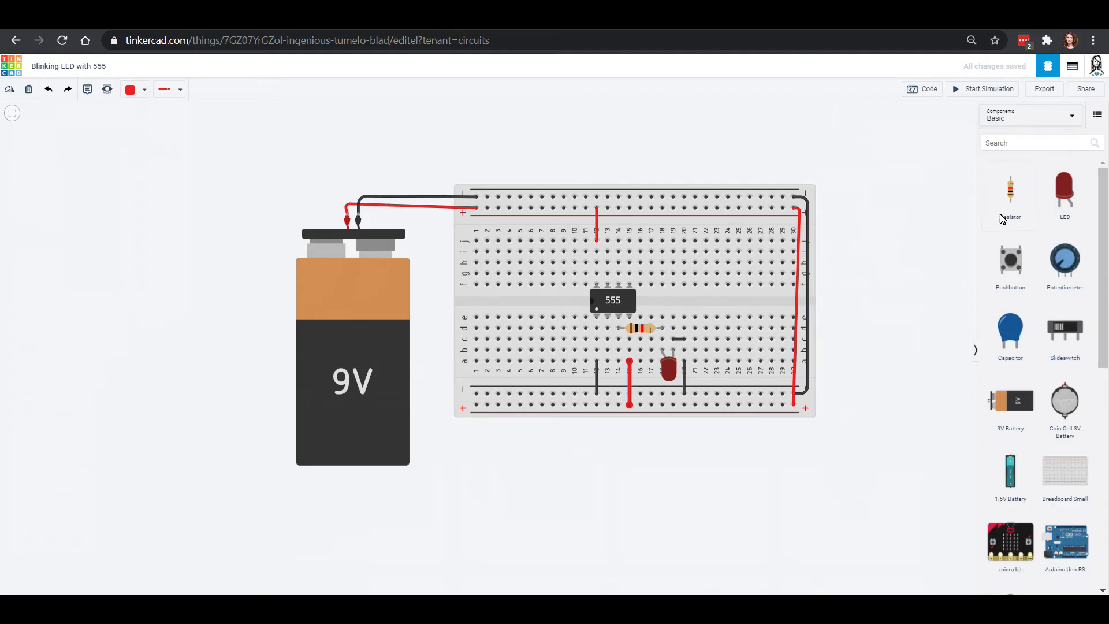
drag(1018, 184, 605, 230)
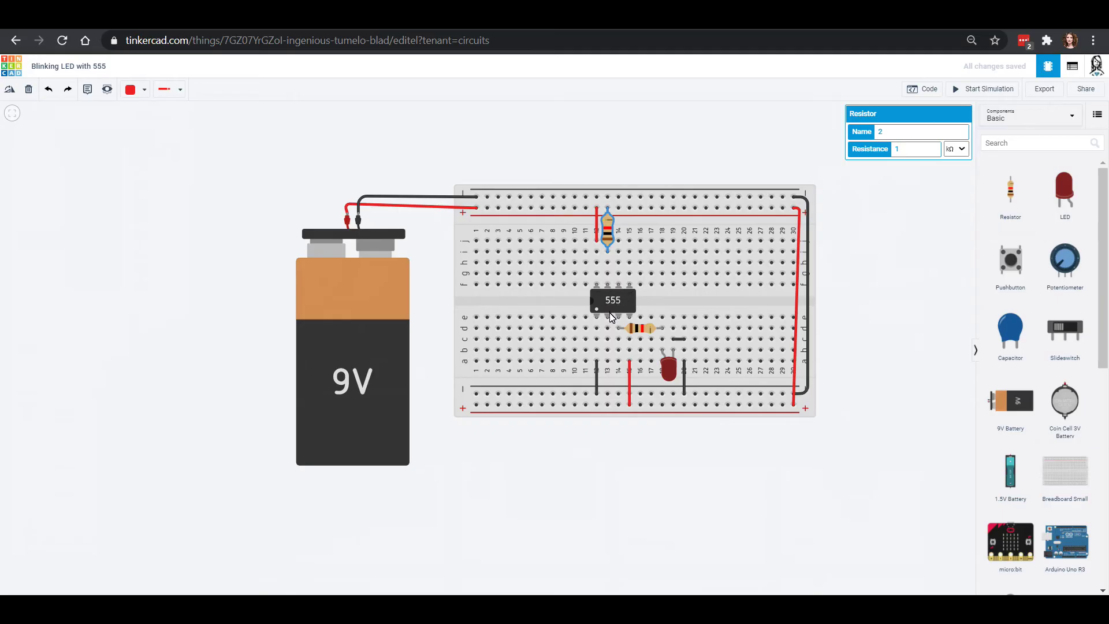
Step: Route a wire from hole g14 around the 555's right side to its Trigger pin
click(619, 274)
click(618, 263)
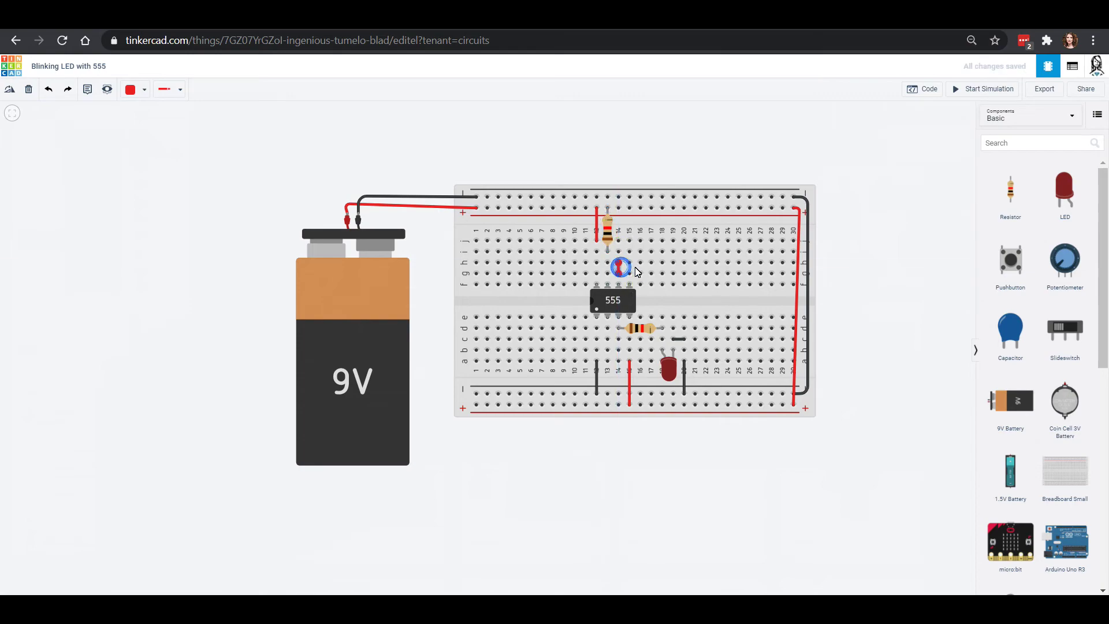
key(Escape)
click(618, 273)
click(619, 269)
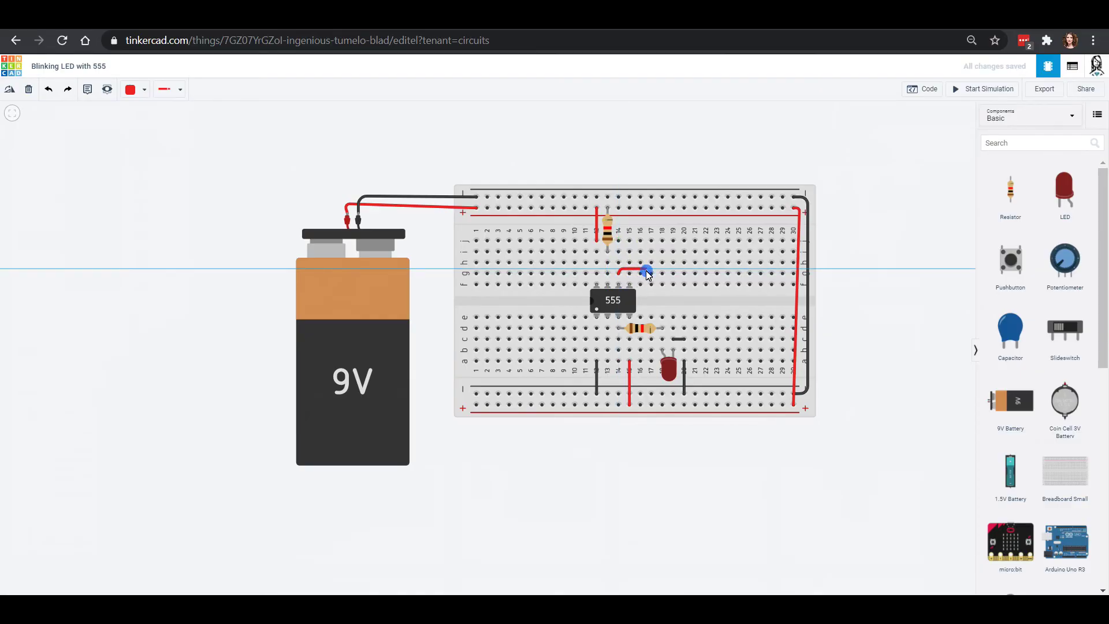
click(645, 270)
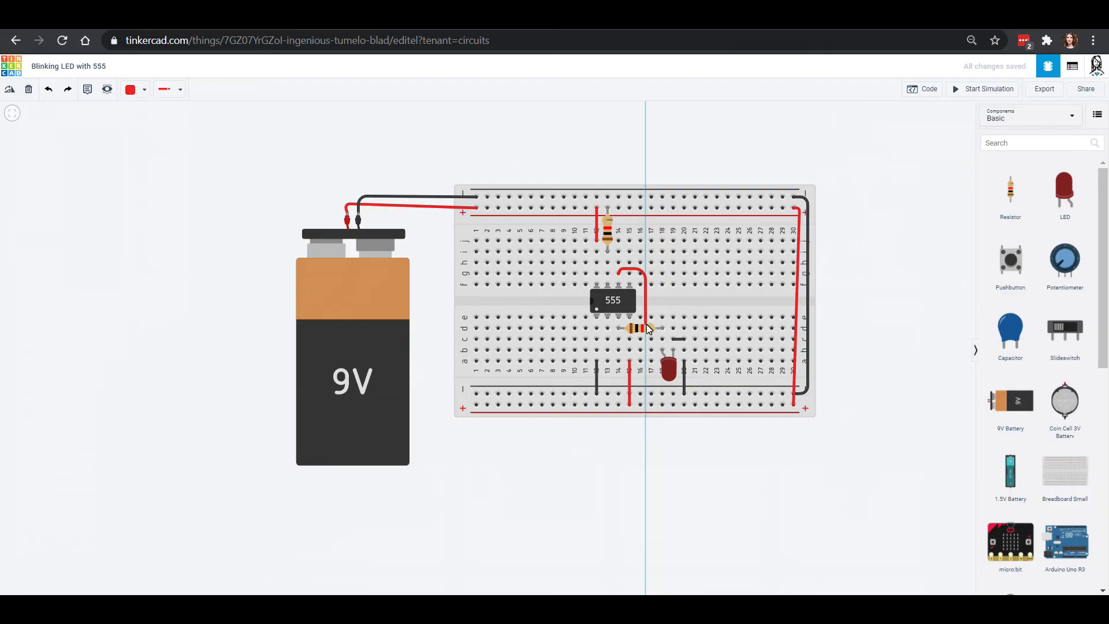
click(645, 322)
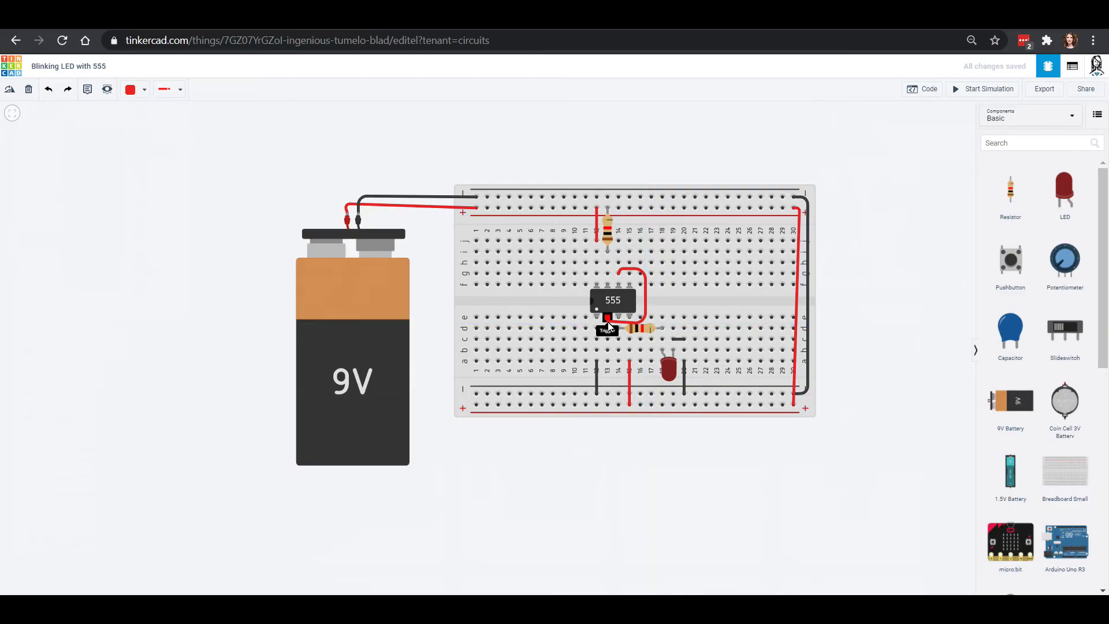
click(608, 325)
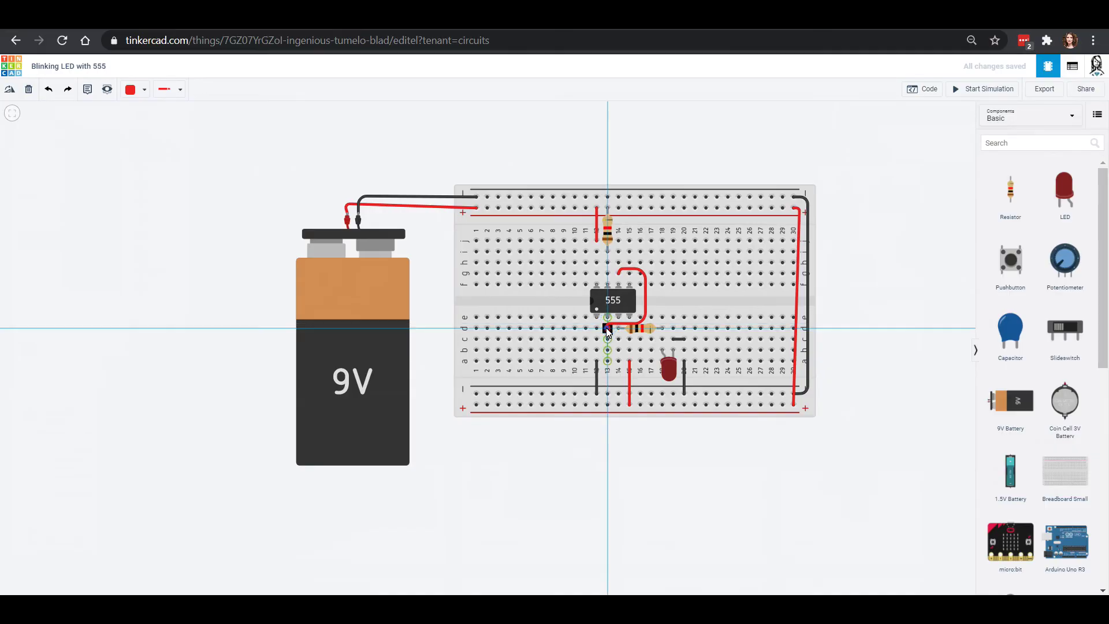
click(607, 327)
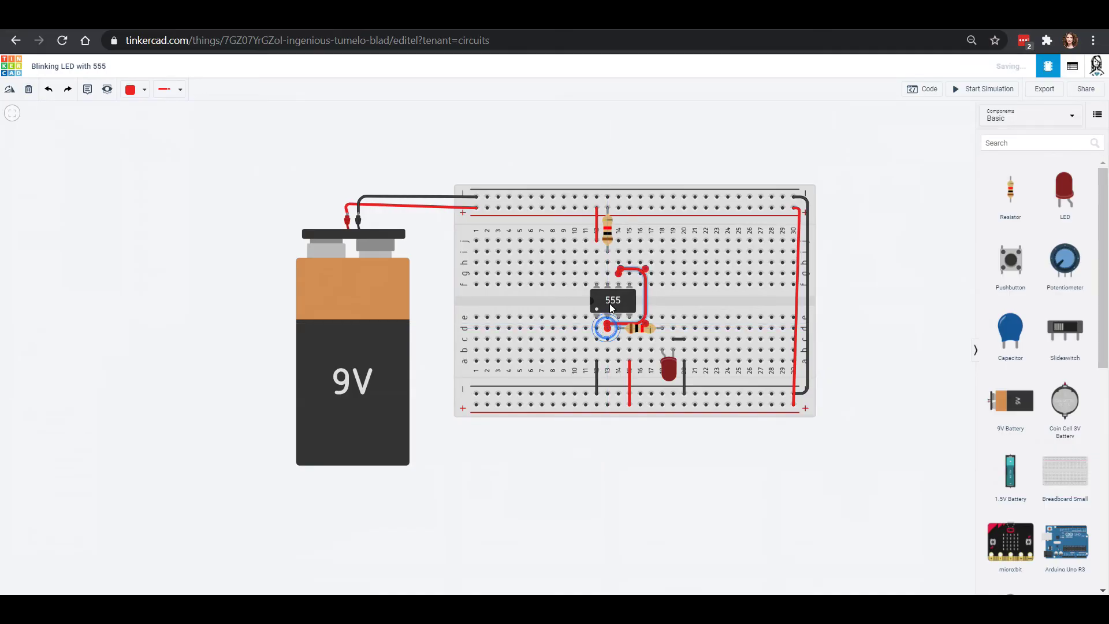
Step: Make the new wire turquoise
click(131, 93)
click(158, 201)
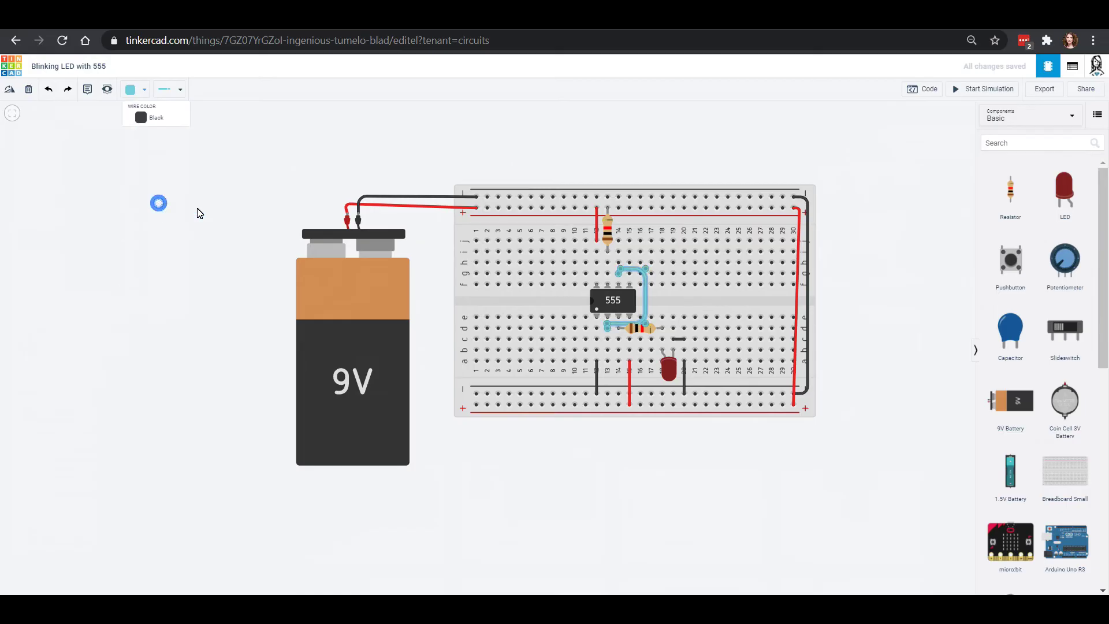
click(407, 154)
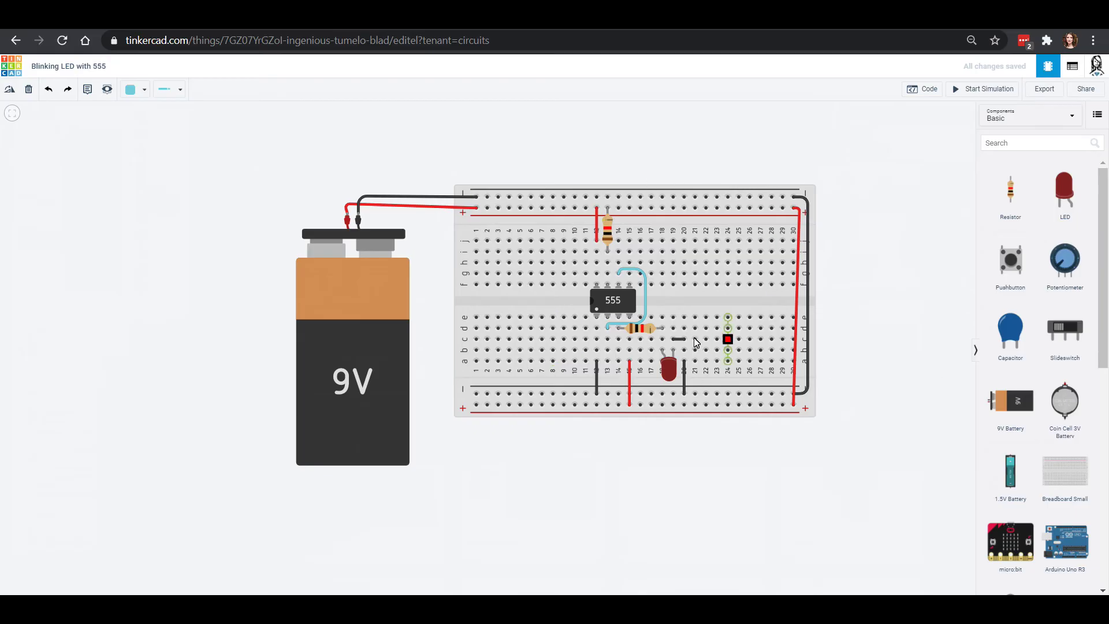
Step: Seat a capacitor in the holes beside the 555's lower pins, then drag a new resistor onto the canvas
mouse_move(1017, 330)
mouse_down()
mouse_move(615, 324)
mouse_move(601, 367)
mouse_up()
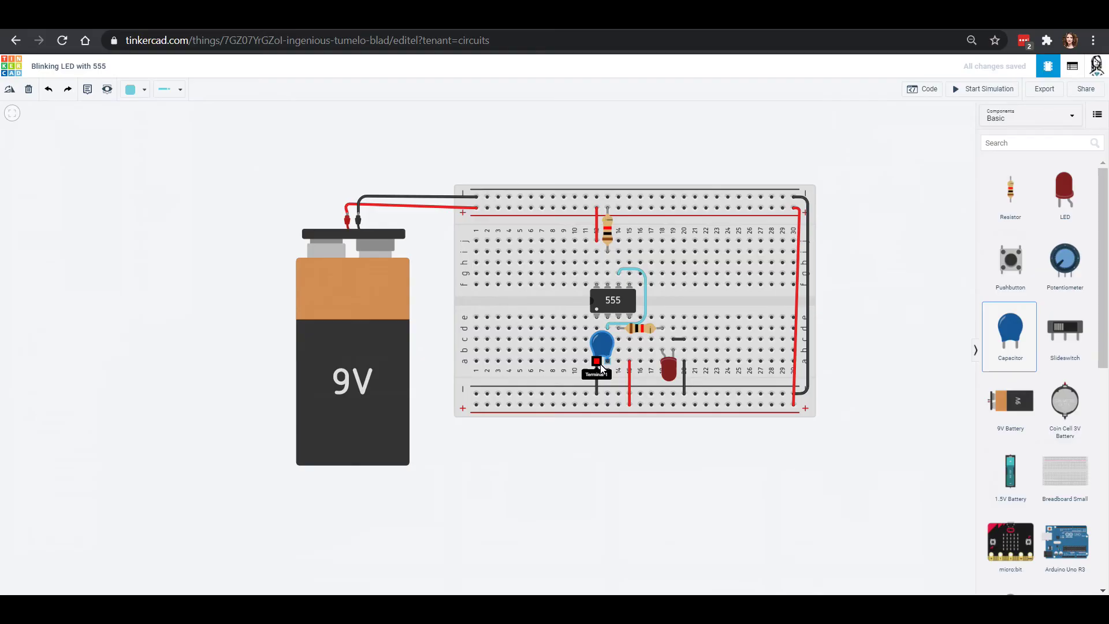
drag(601, 364, 606, 345)
drag(607, 318, 604, 333)
drag(1010, 189, 746, 147)
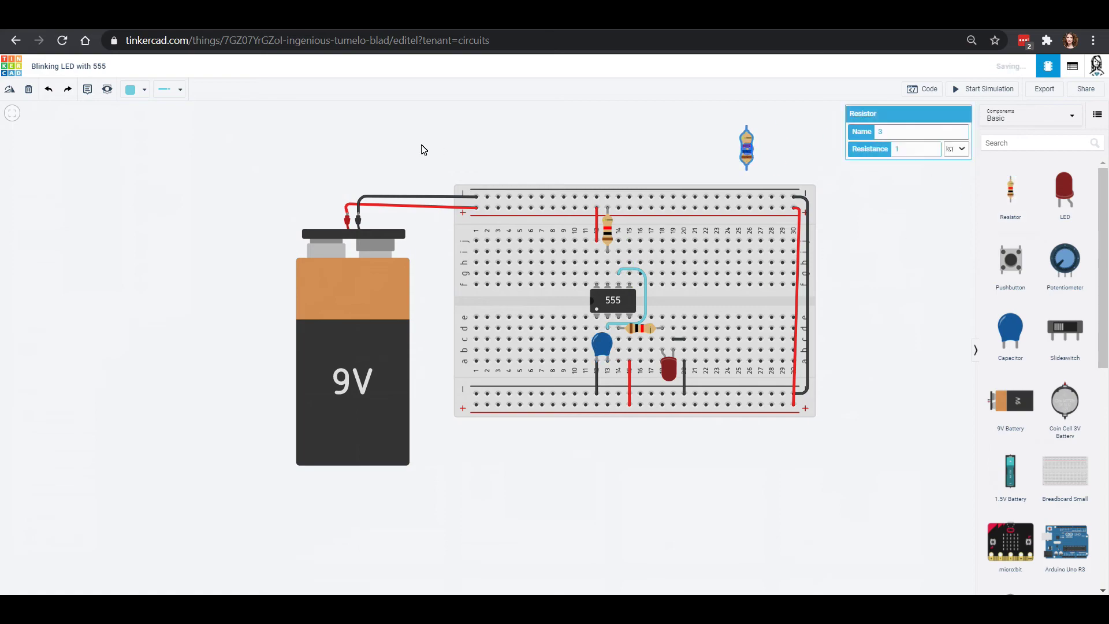
Step: Rotate the new resistor horizontal, place it above the 555, and wire its end to the breadboard
click(7, 91)
click(6, 91)
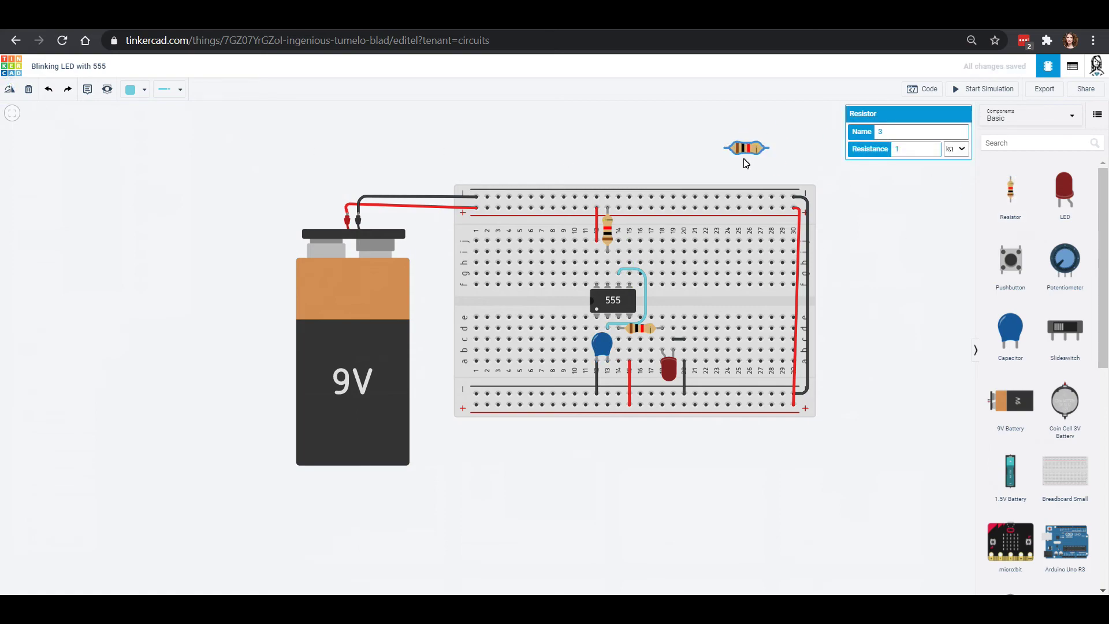
drag(745, 151, 622, 267)
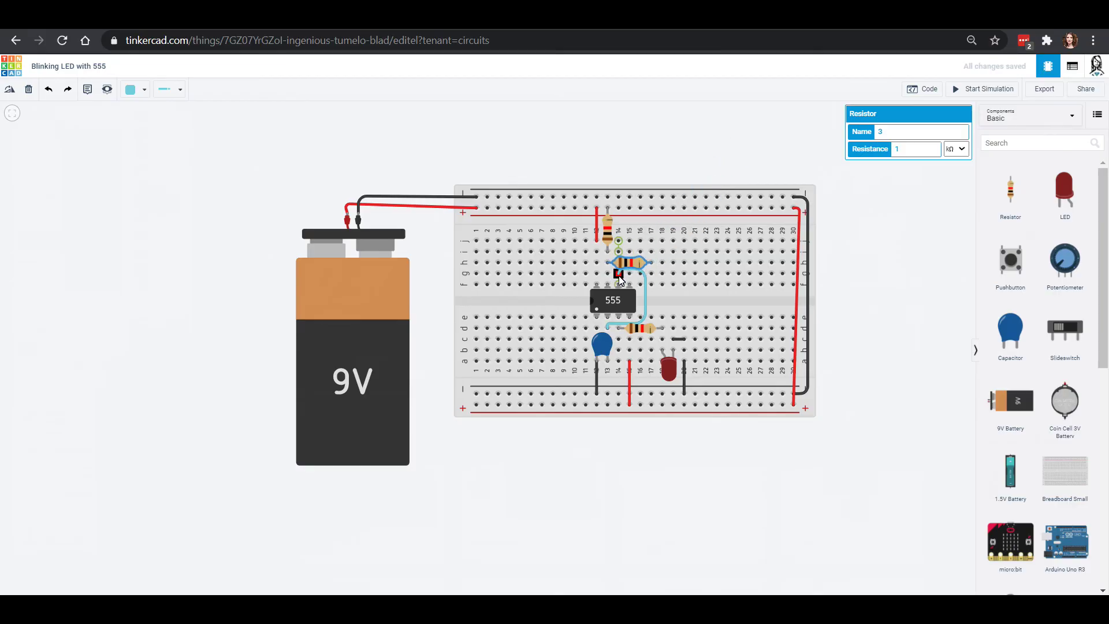
click(652, 264)
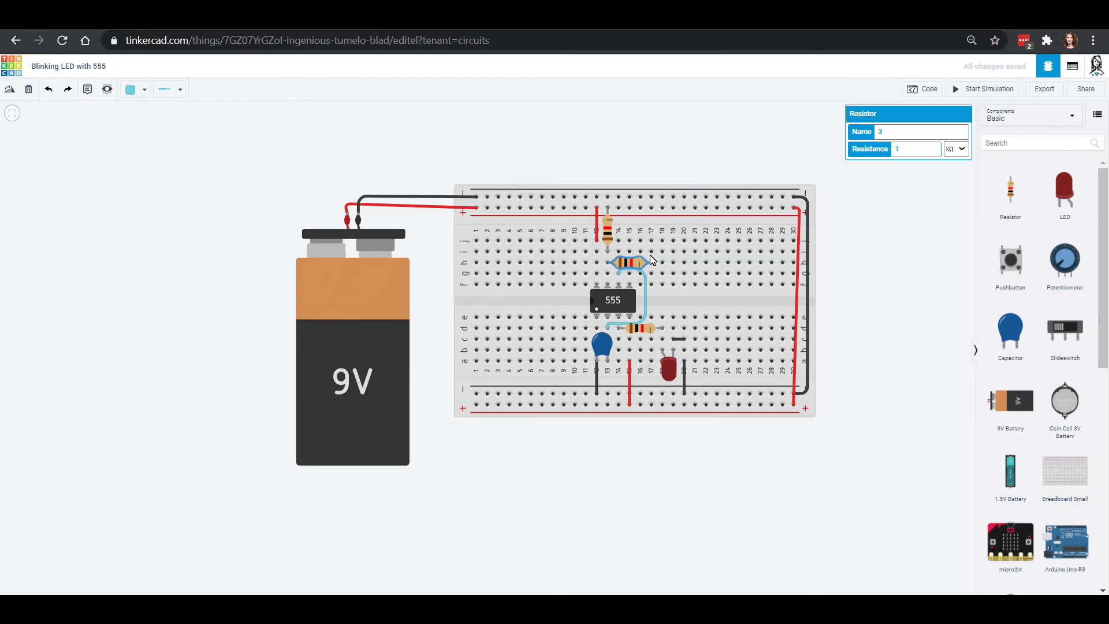
click(619, 252)
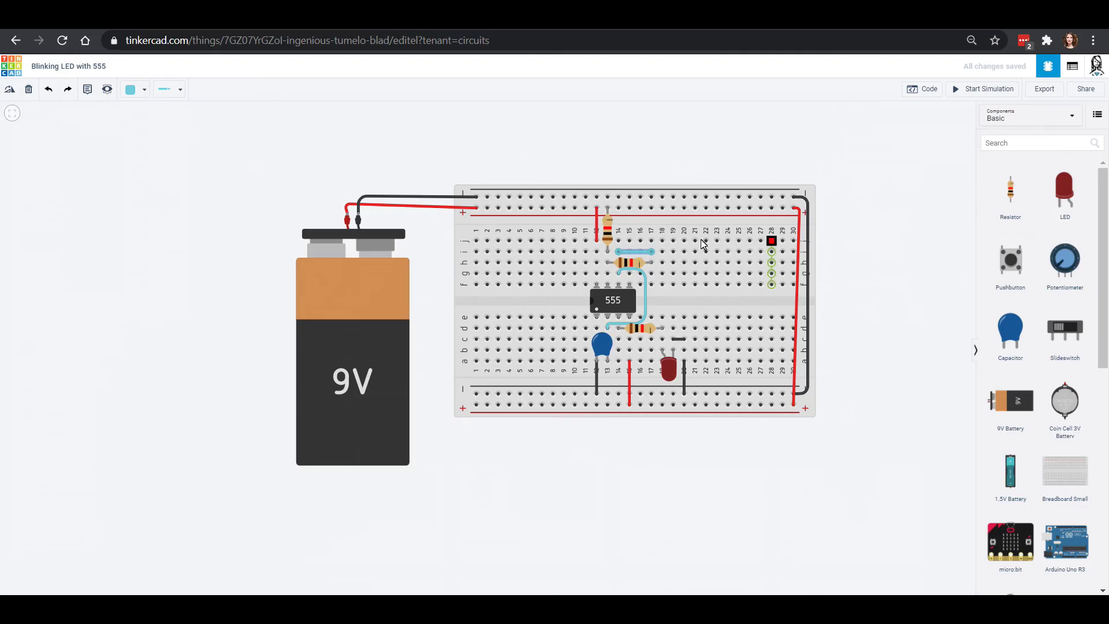
Step: Set the third resistor's resistance to 470 kΩ and confirm the value
click(644, 263)
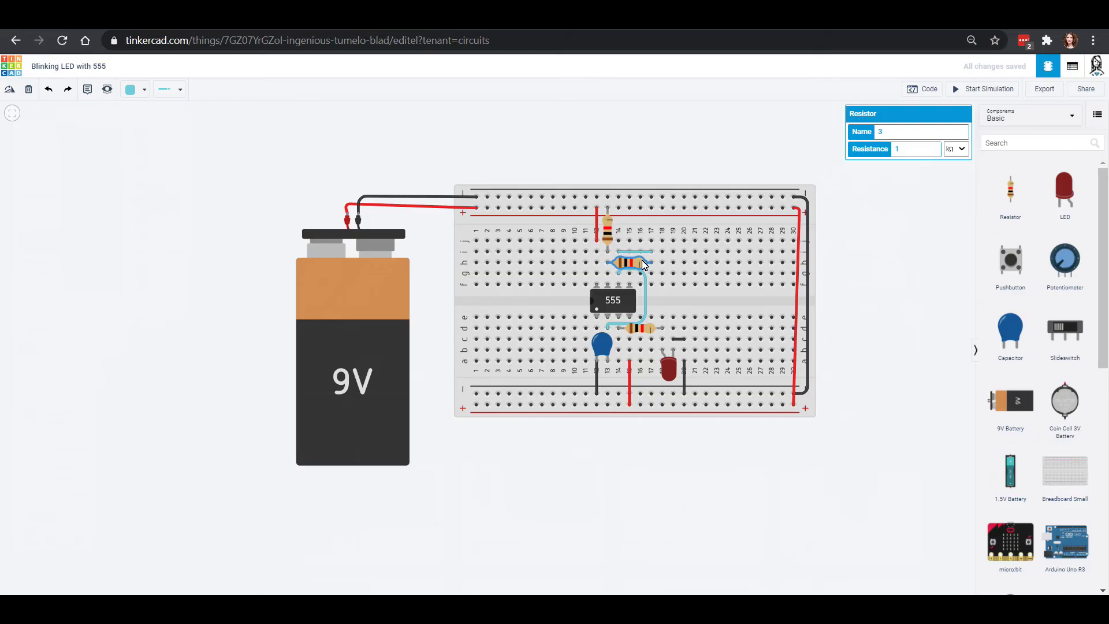
click(907, 148)
click(906, 231)
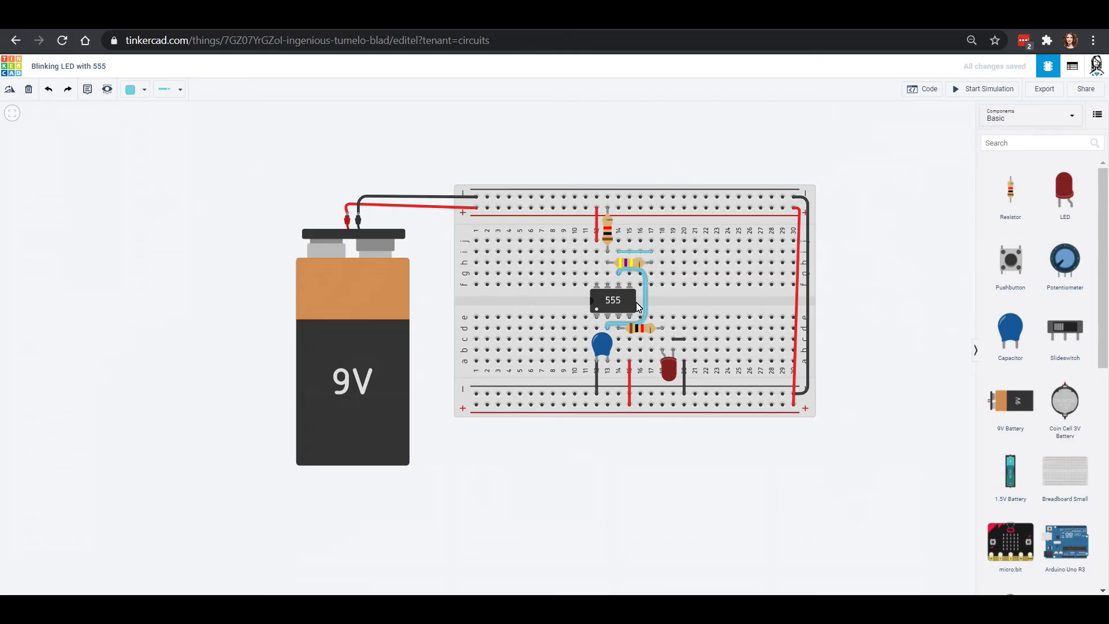
click(631, 263)
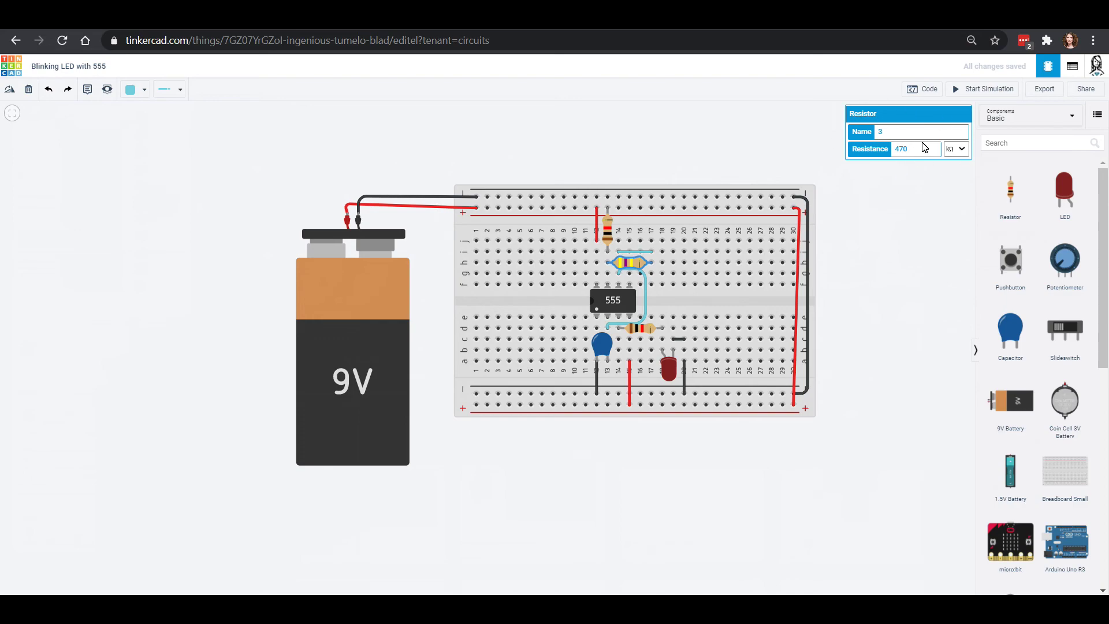
click(906, 297)
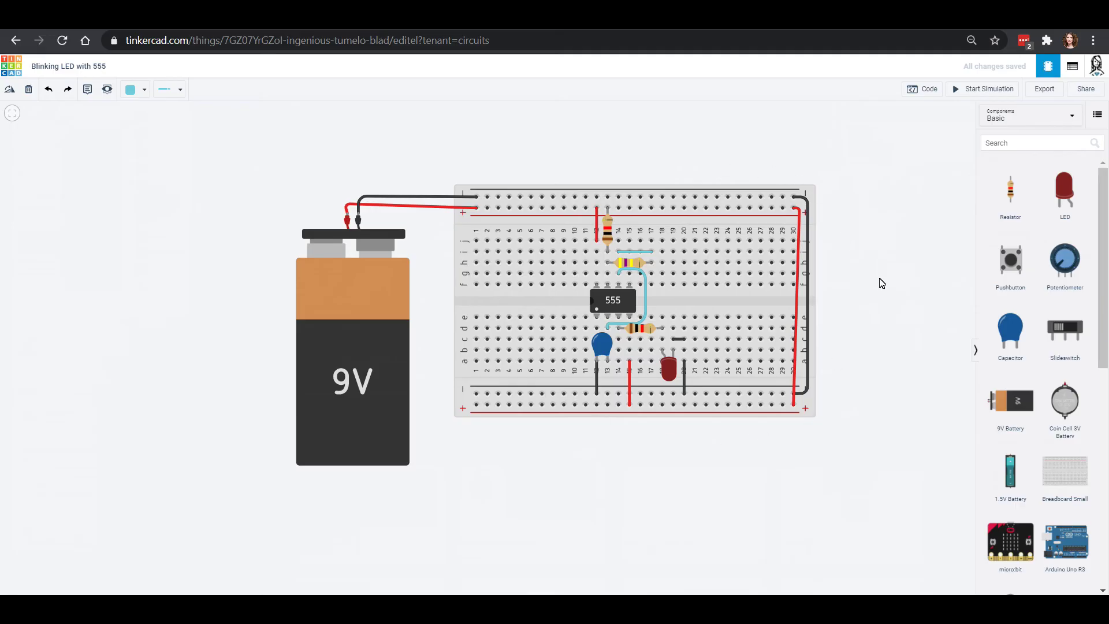
Step: Test-run the simulation, change the capacitor to 10 µF, and run the simulation again
click(973, 96)
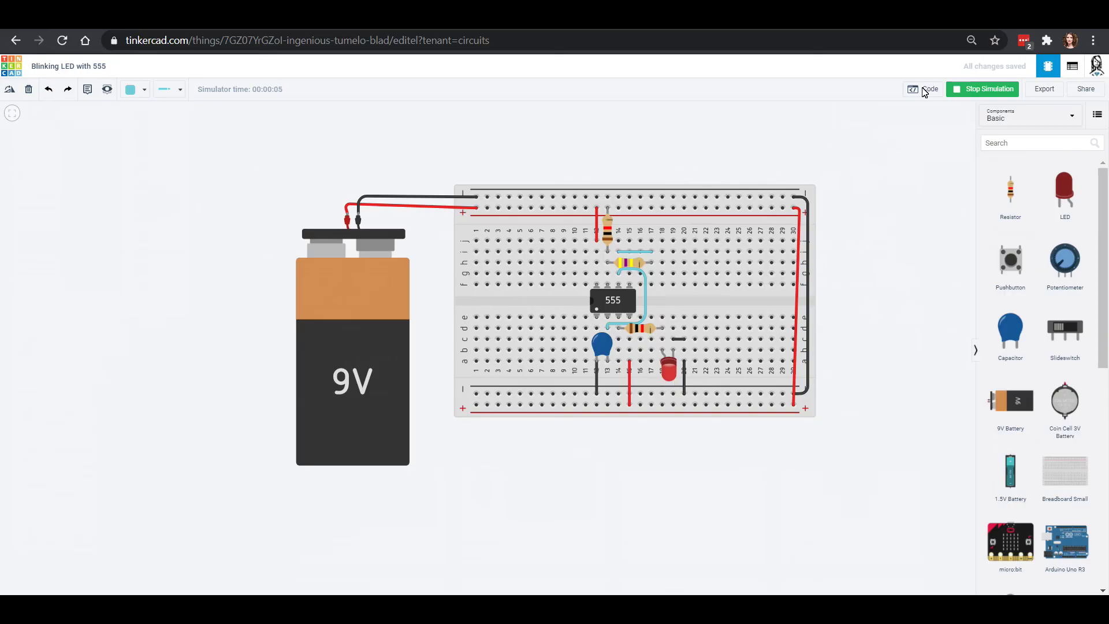
click(970, 93)
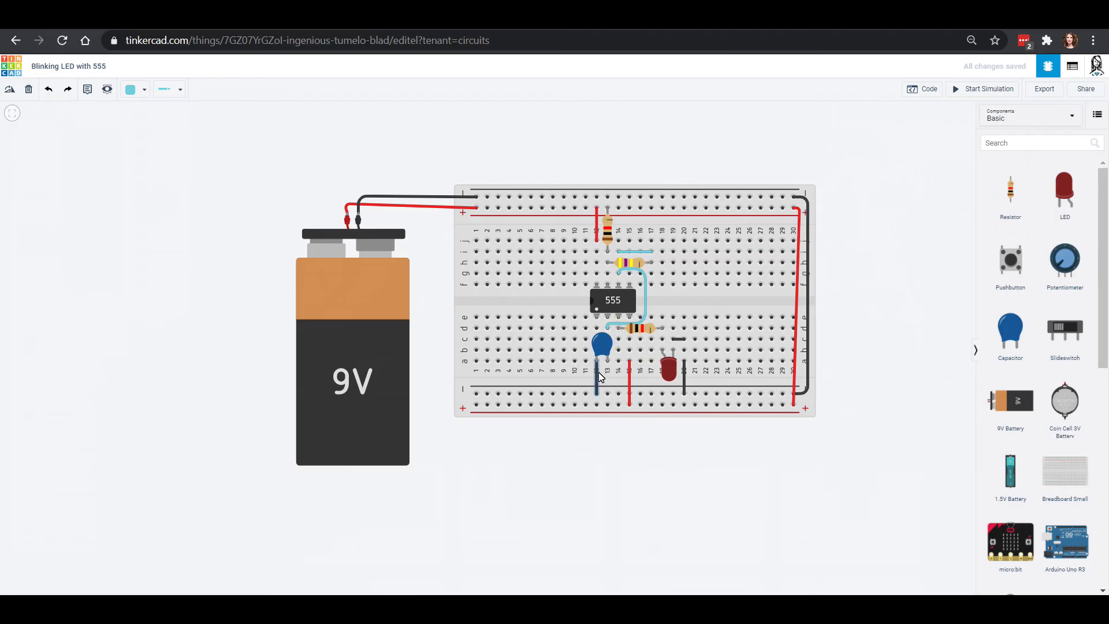
click(606, 349)
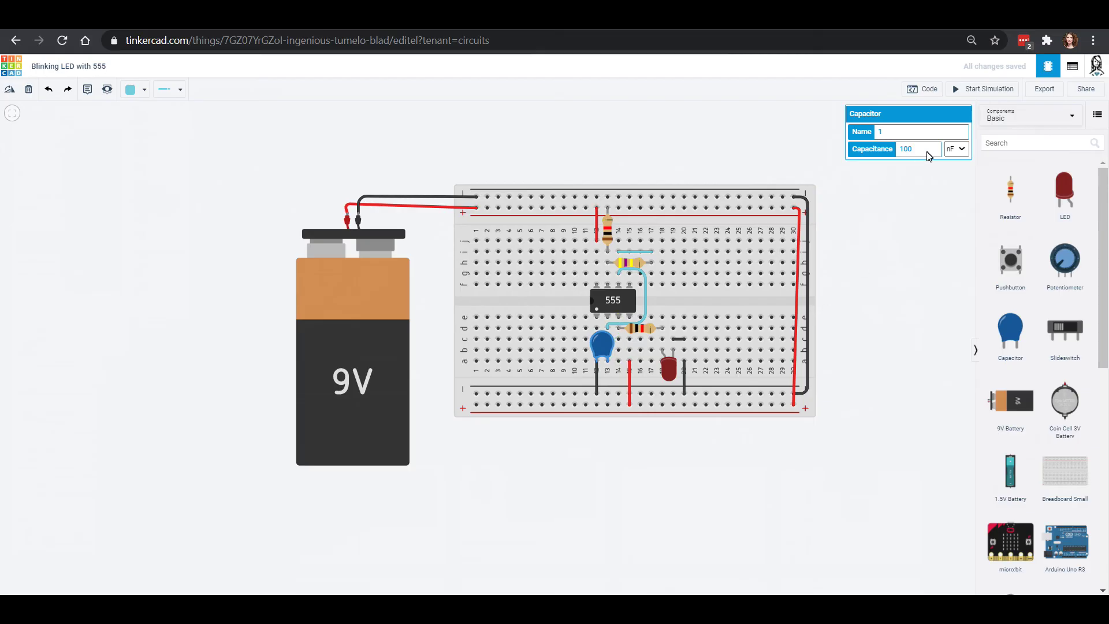
click(952, 152)
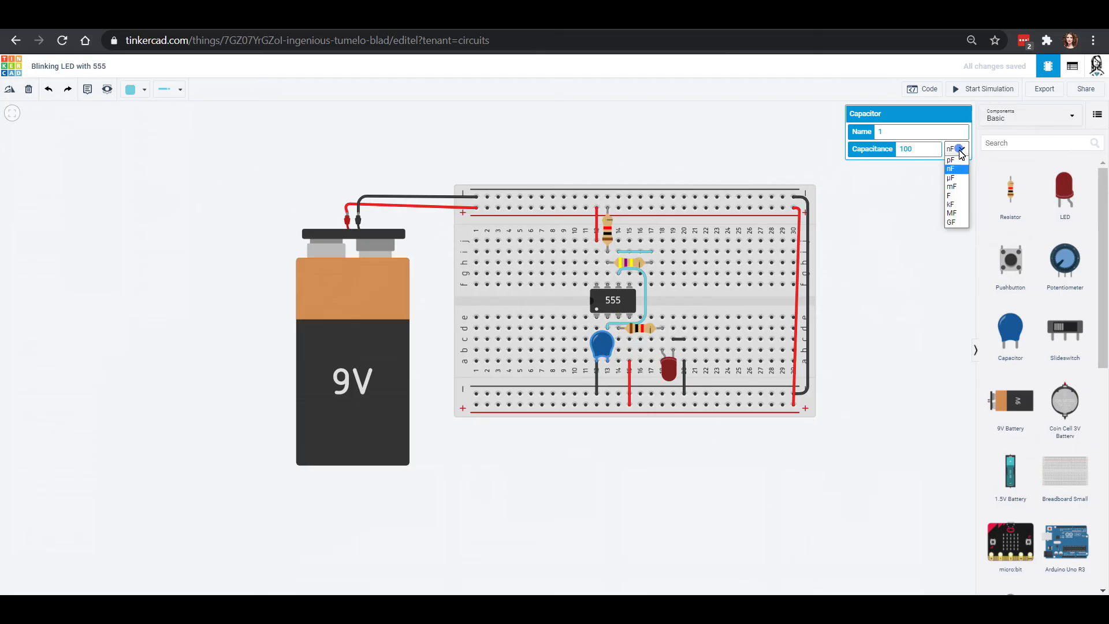
click(959, 182)
click(924, 157)
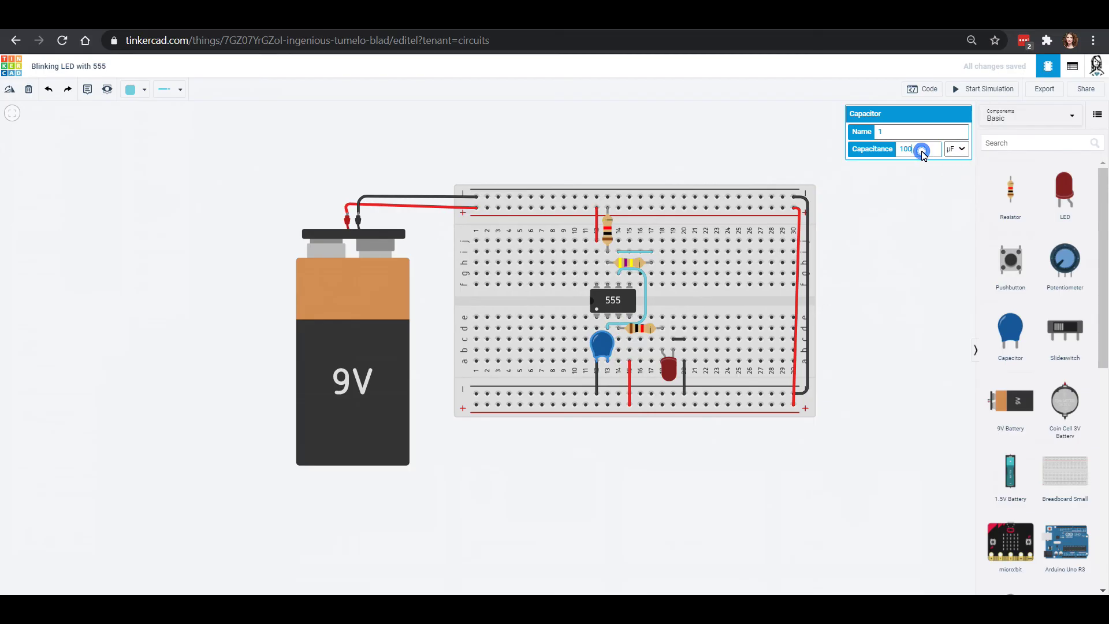
key(BackSpace)
click(916, 189)
click(973, 89)
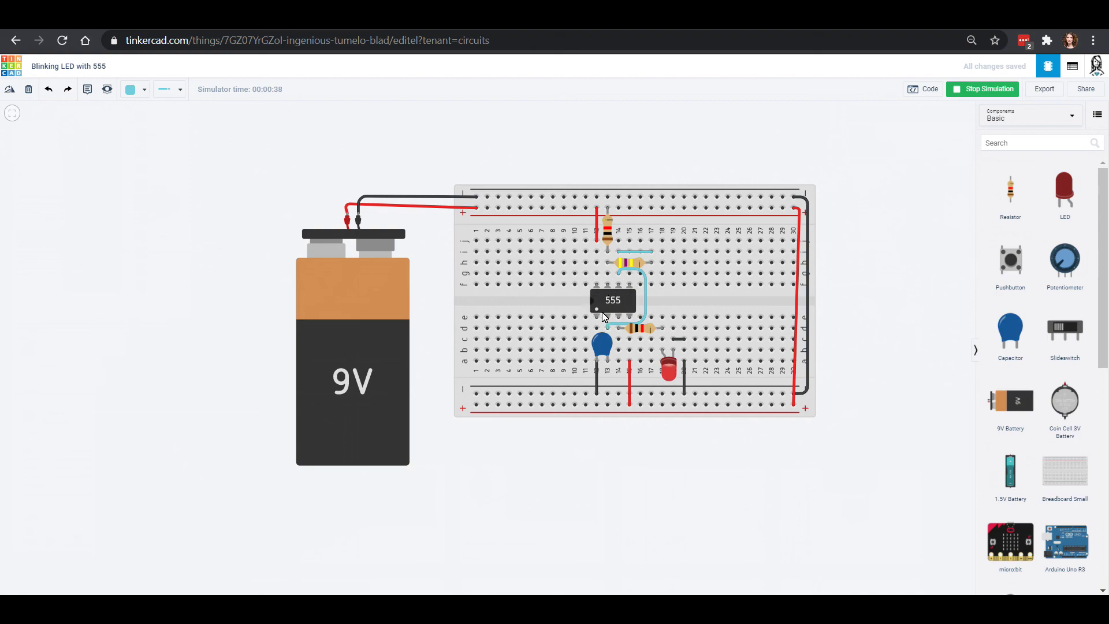
Step: Stop the simulation and rotate the 555 chip 180° upside down
click(607, 302)
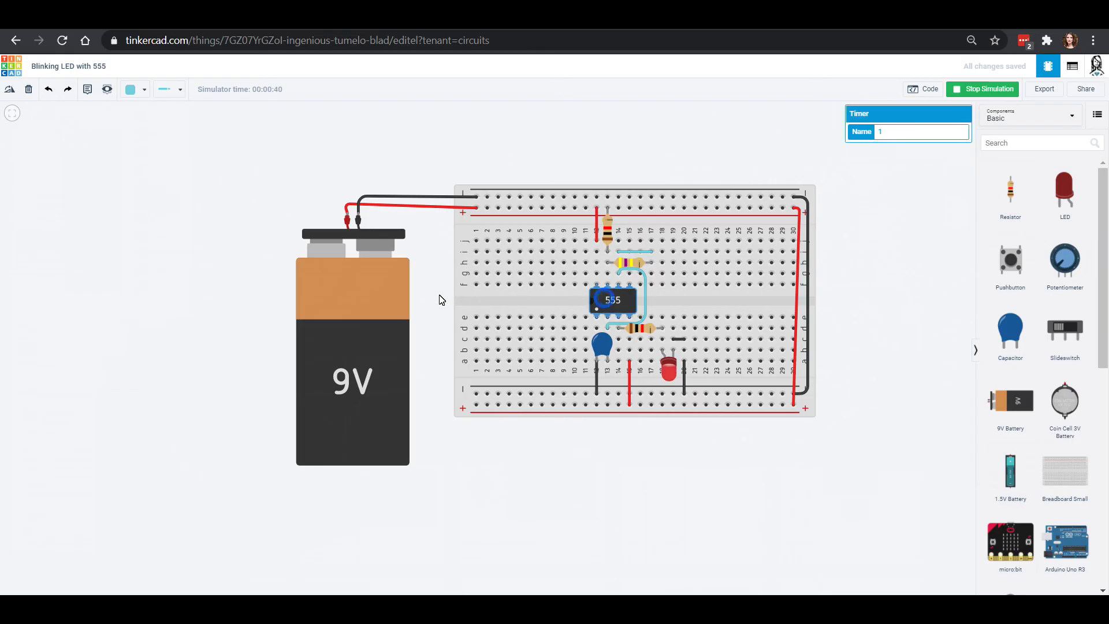
click(985, 88)
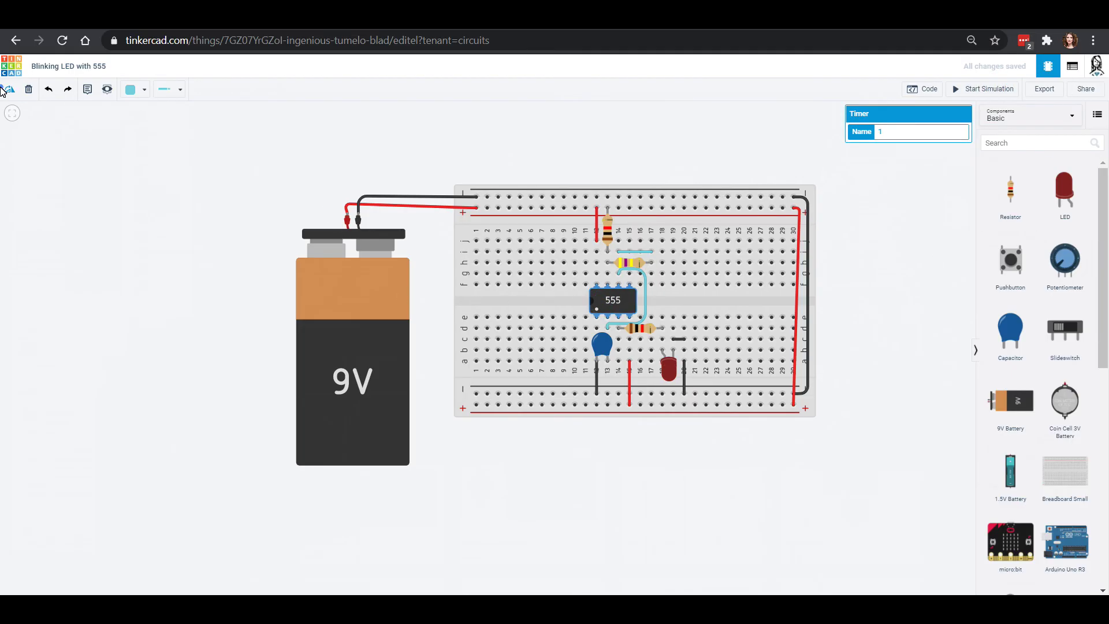
click(7, 90)
click(7, 90)
click(7, 90)
click(7, 89)
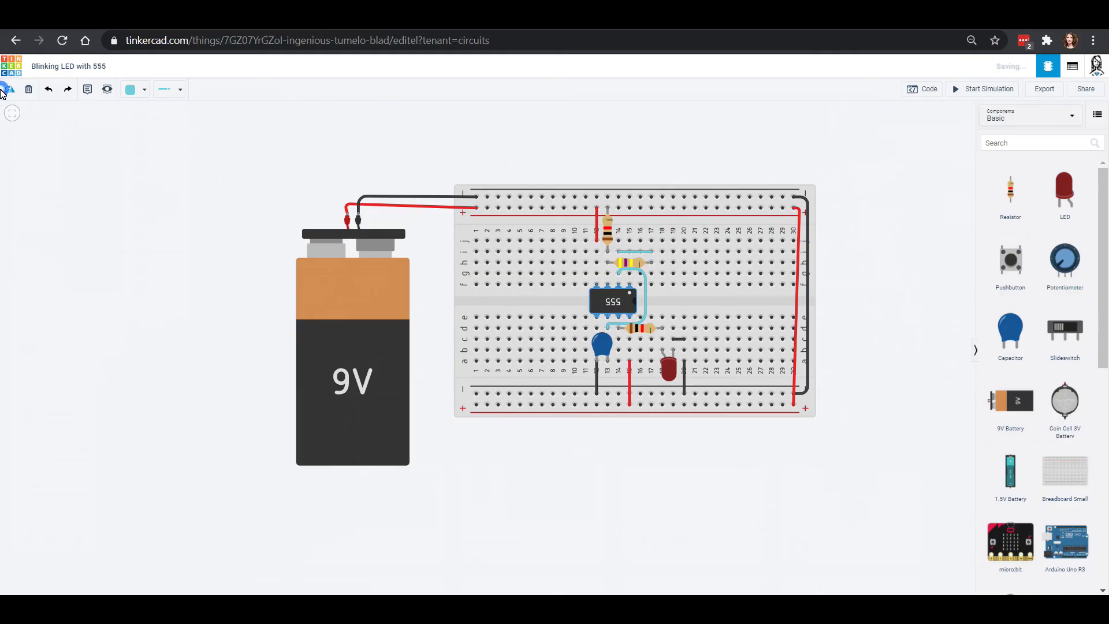
Step: Simulate briefly with the flipped chip, stop, and rotate the 555 back upright
click(966, 90)
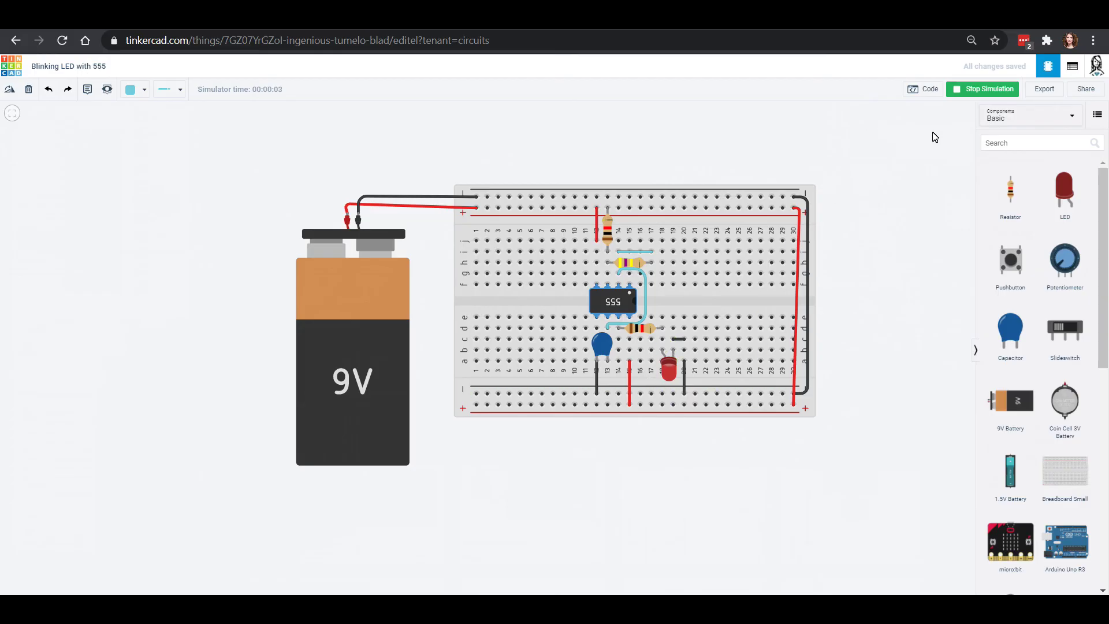
click(966, 91)
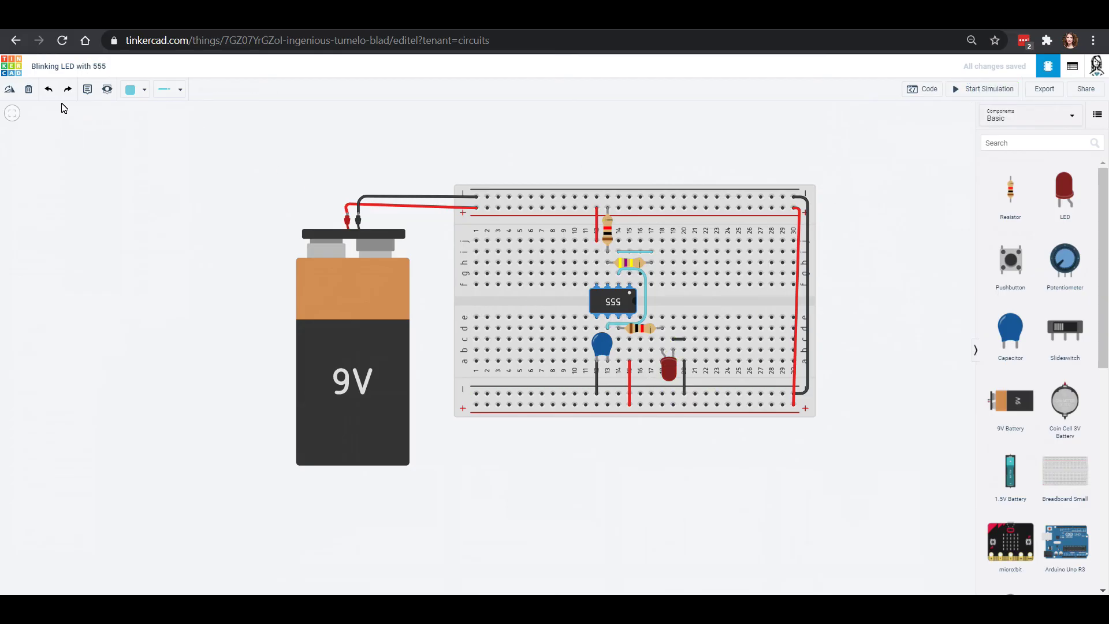
click(11, 94)
click(10, 94)
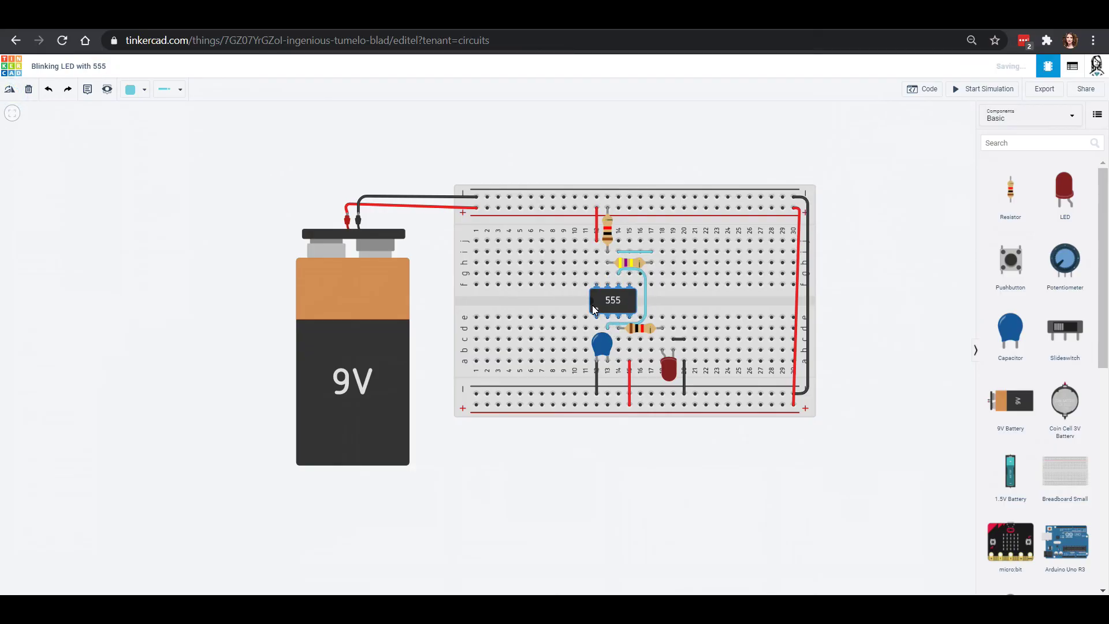